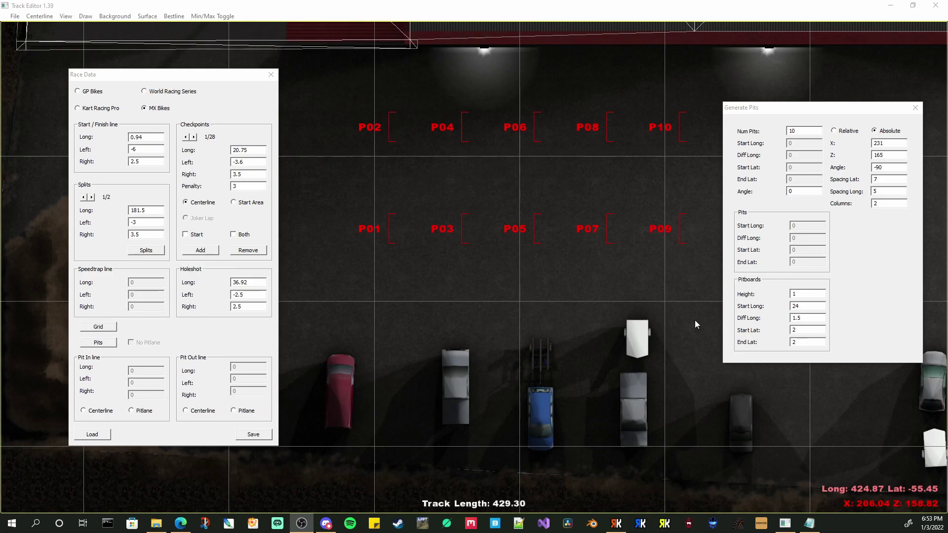
Change the generated pits' angle from -90 to 0, keeping 2 columns.
click(766, 111)
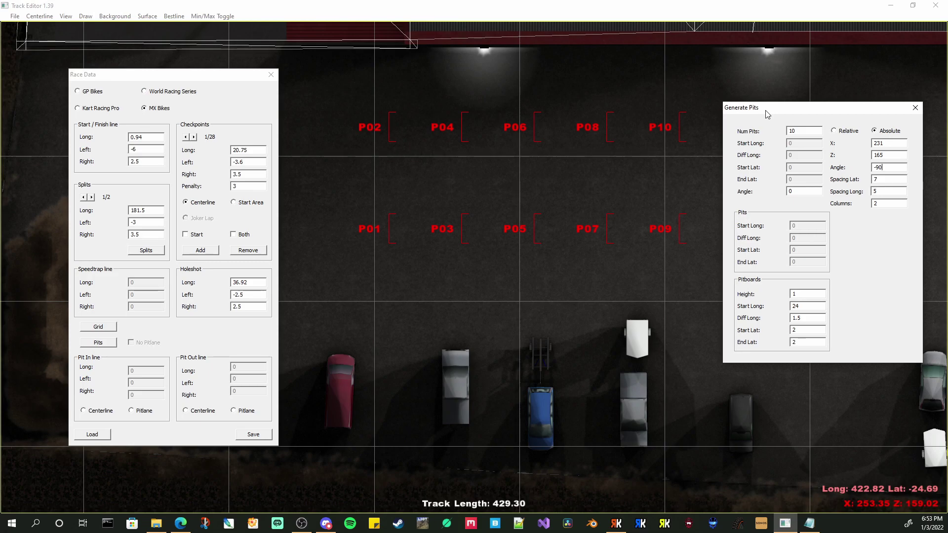
drag(886, 168, 867, 173)
text(0)
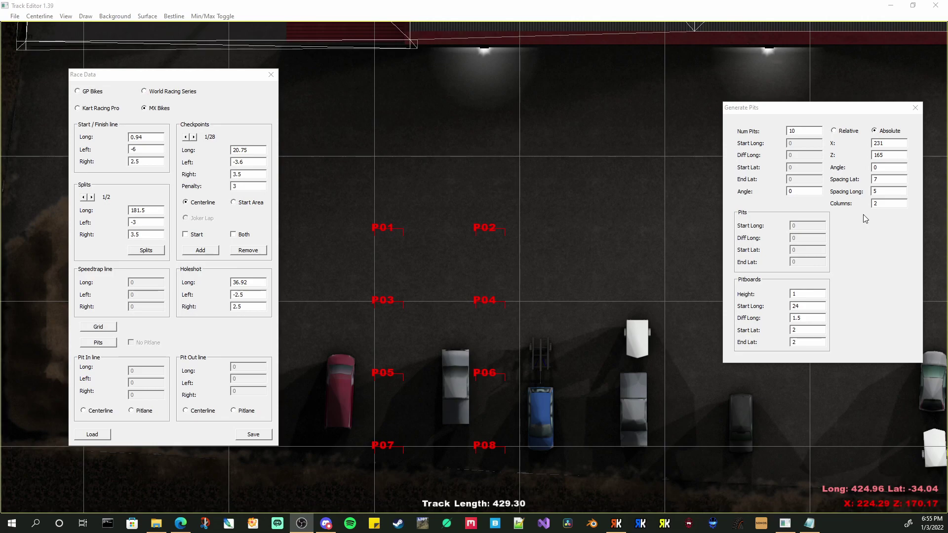
click(863, 201)
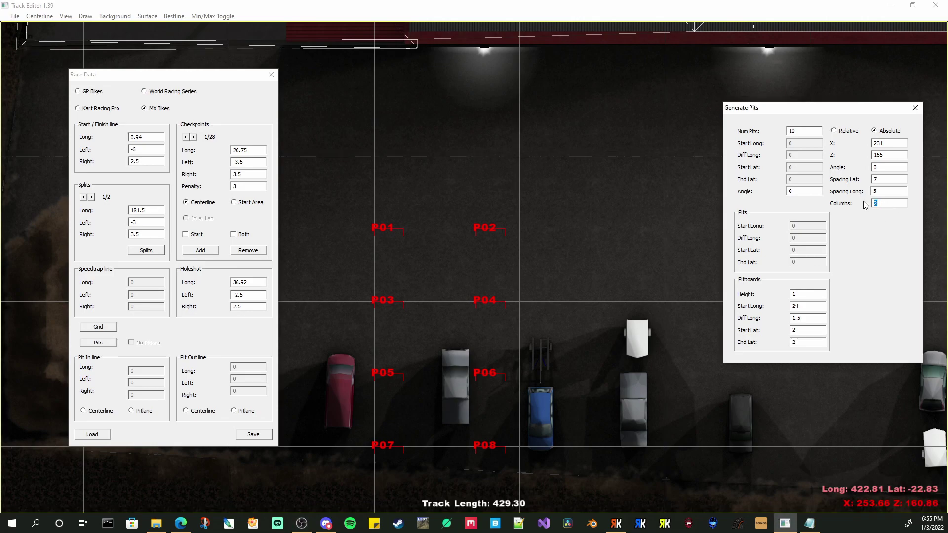
Set the pit generator to 10 columns with start position X 231 and Z 153.
text(10)
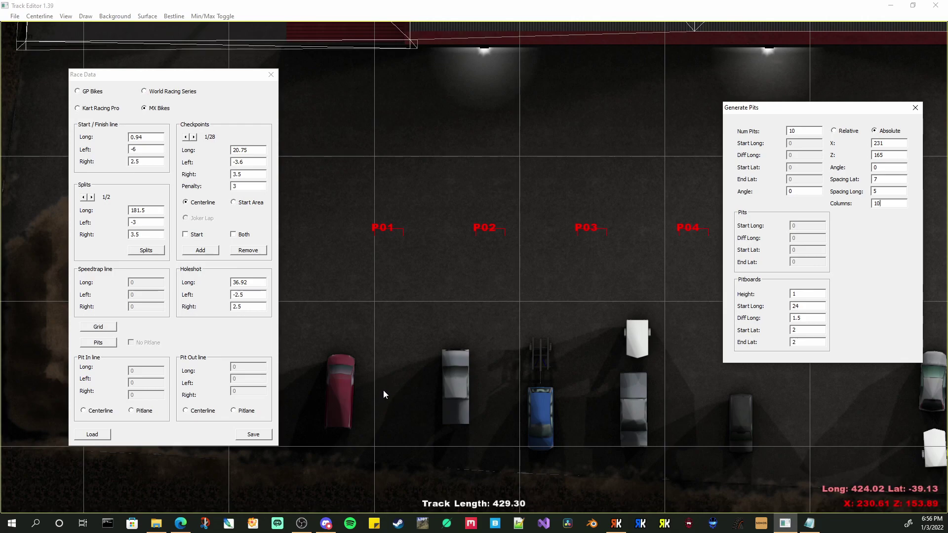
click(882, 144)
key(BackSpace)
text(0)
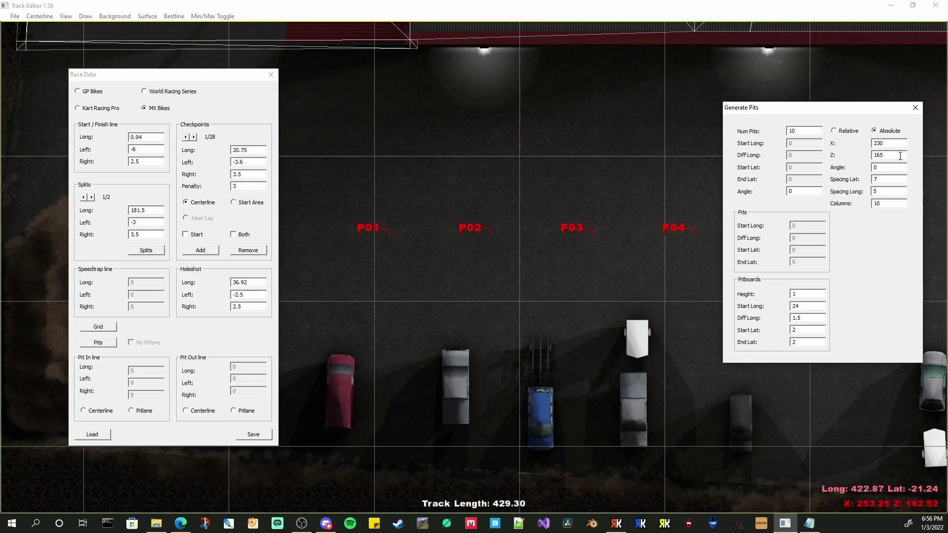
drag(886, 155, 861, 157)
text(153)
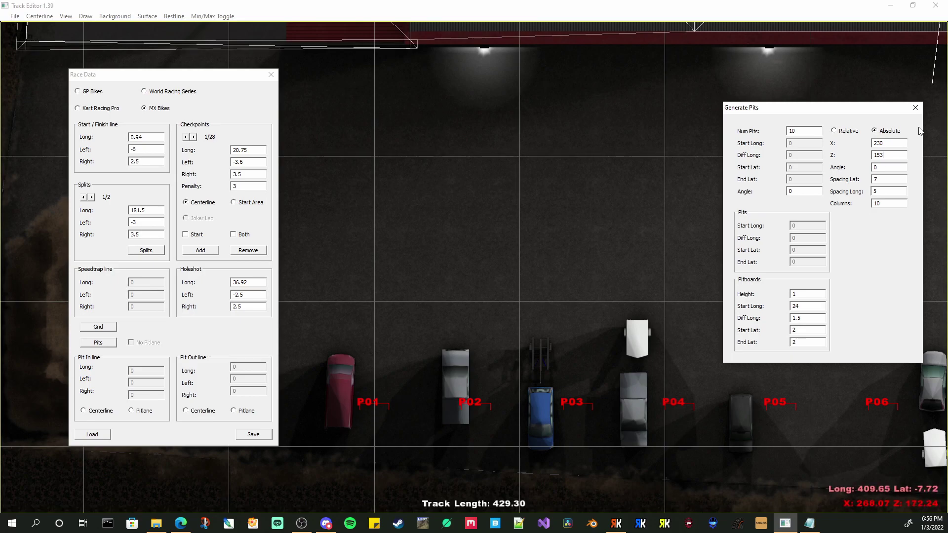
click(881, 142)
key(BackSpace)
text(1)
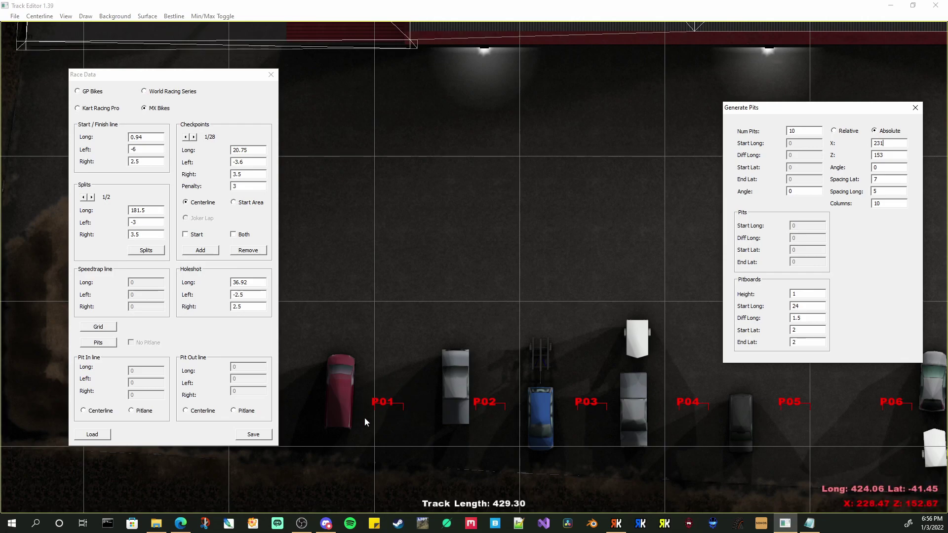
Save the race data over REIX 2021.rdf, confirming the replacement.
click(253, 434)
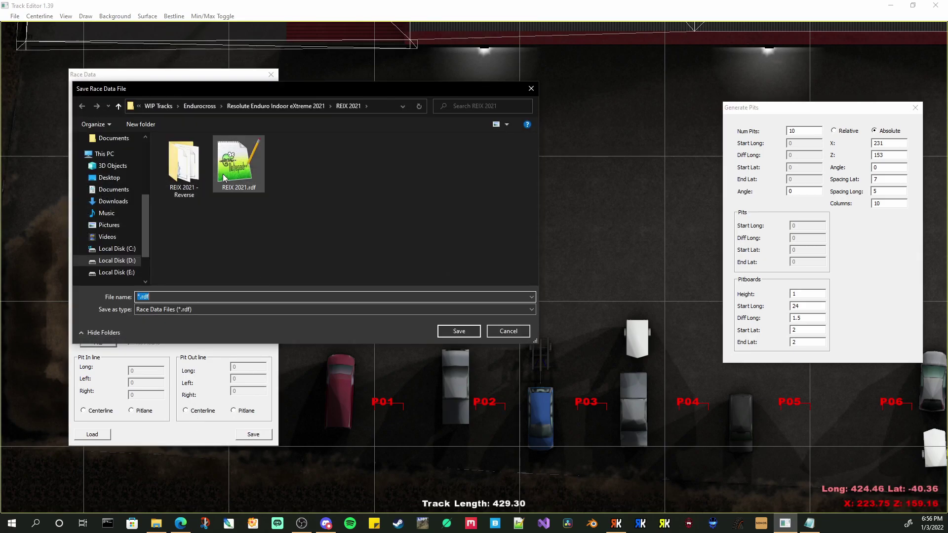
click(238, 165)
click(459, 331)
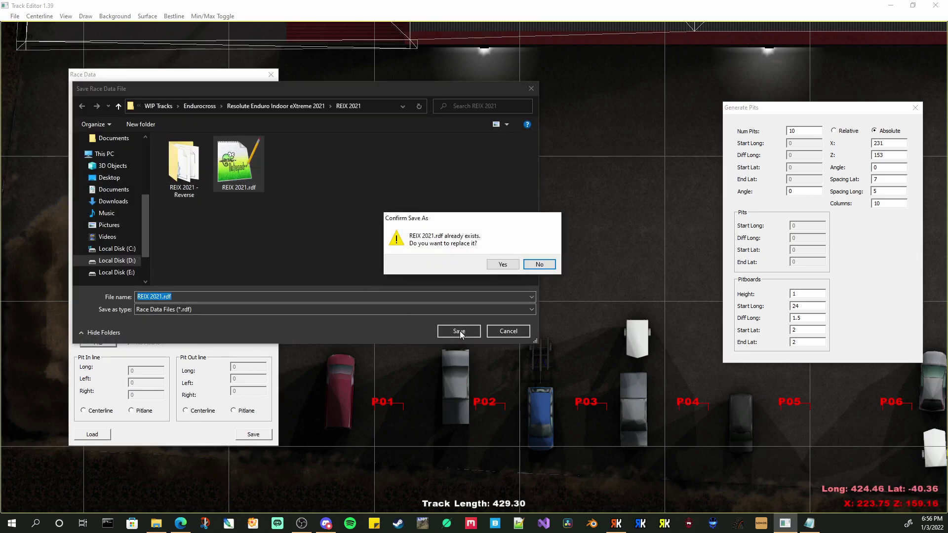
click(499, 265)
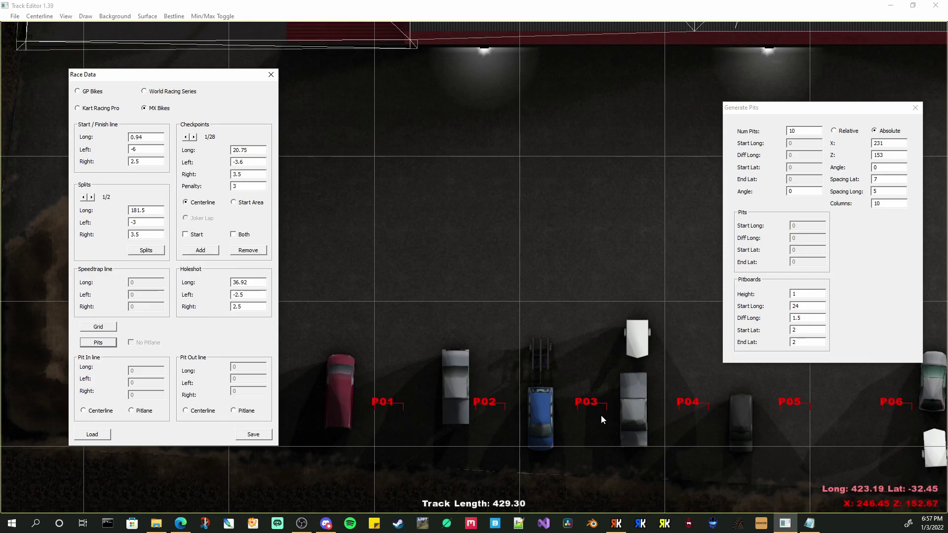
Open the REIX 2021 project folder and paste a duplicate of REIX 2021.rdf.
click(616, 523)
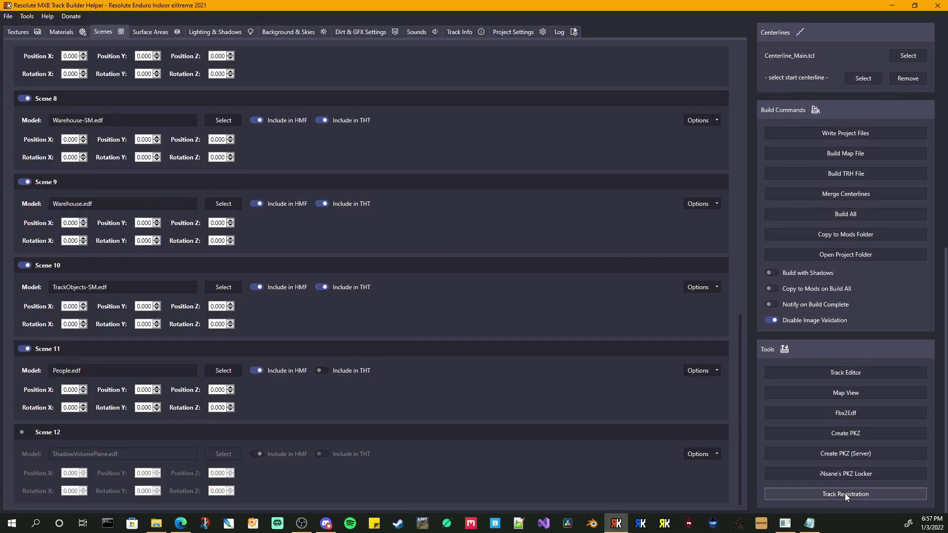
click(834, 257)
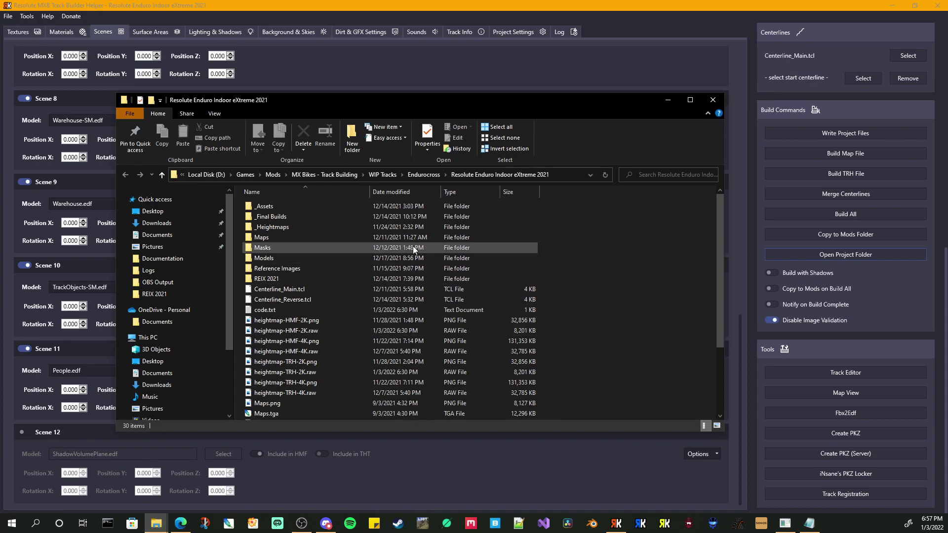
double_click(274, 279)
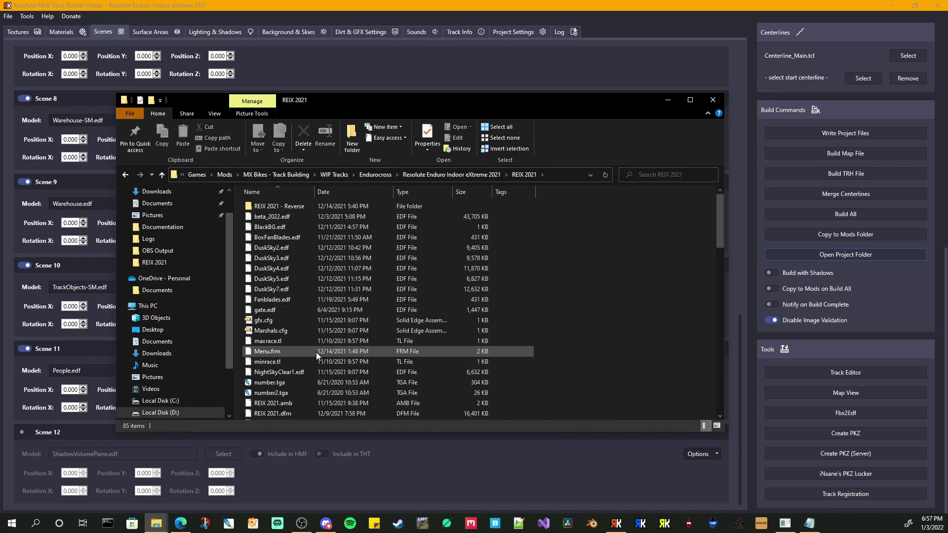
scroll(290, 343, down, 2)
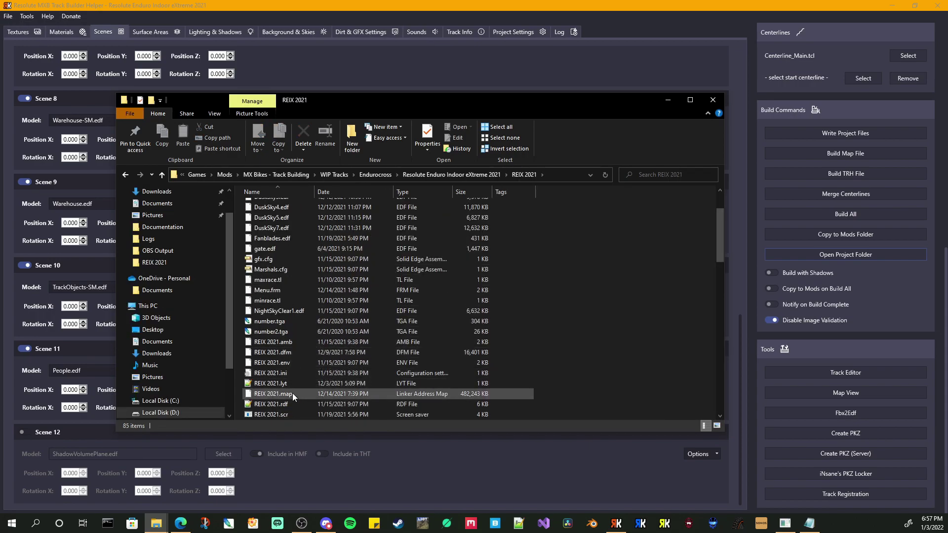
scroll(296, 387, down, 1)
click(274, 377)
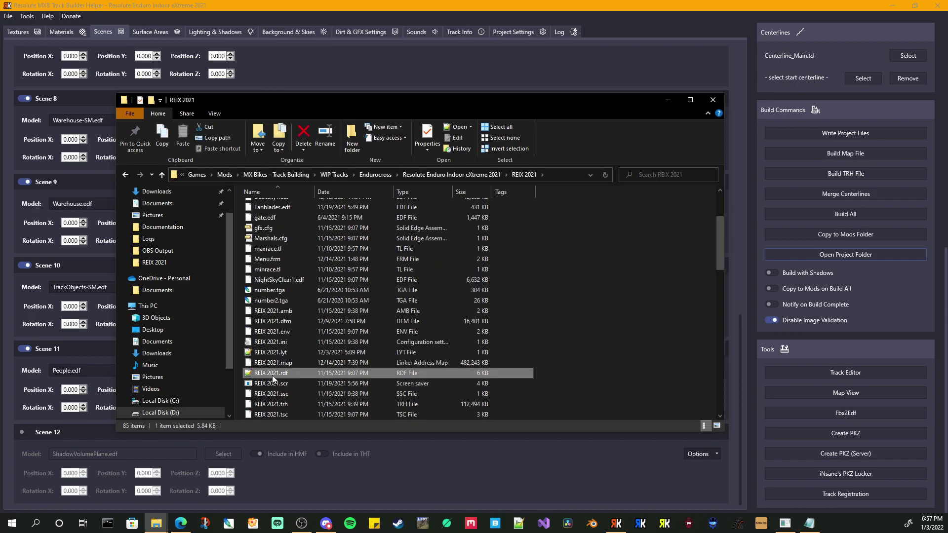
key(ctrl+c)
key(ctrl+v)
Rename the copy to REIX 2021 - CUSTOM PITS.rdf.
scroll(311, 265, up, 3)
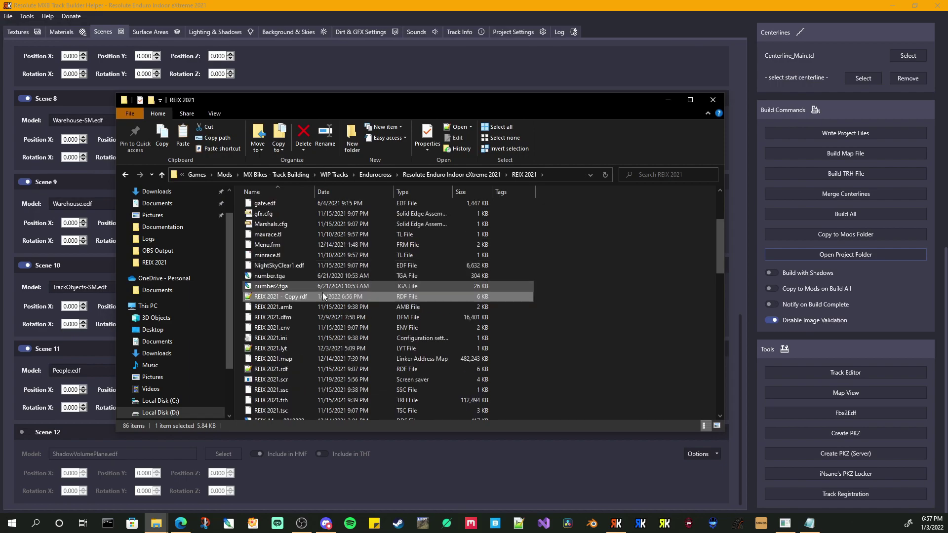
click(296, 298)
double_click(295, 297)
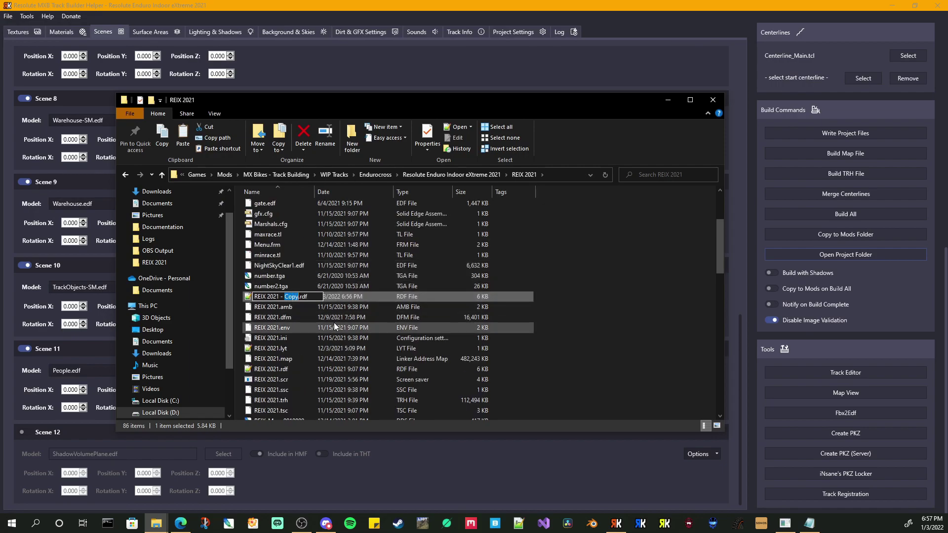
text(CUSTOM PITS)
key(Return)
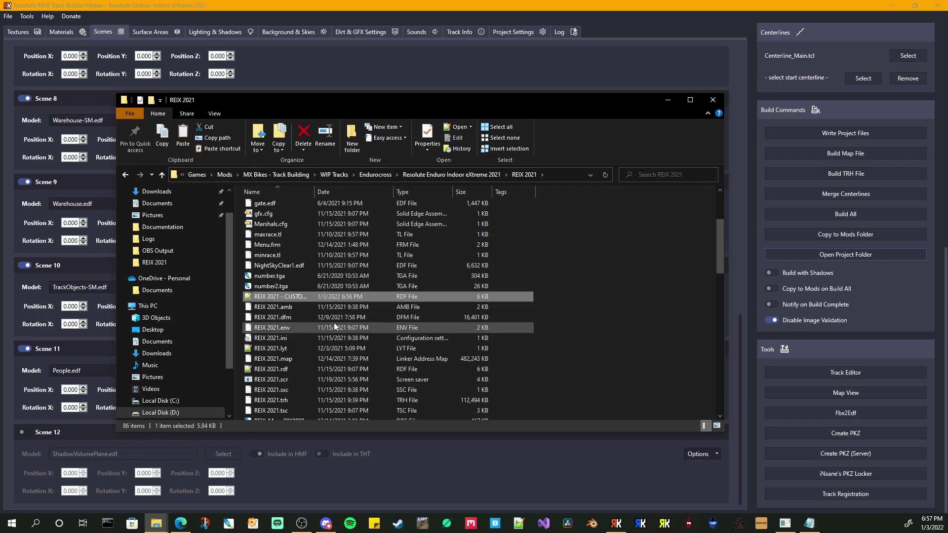
Select both REIX 2021 - CUSTOM PITS.rdf and REIX 2021.rdf to open them together.
drag(314, 192, 355, 195)
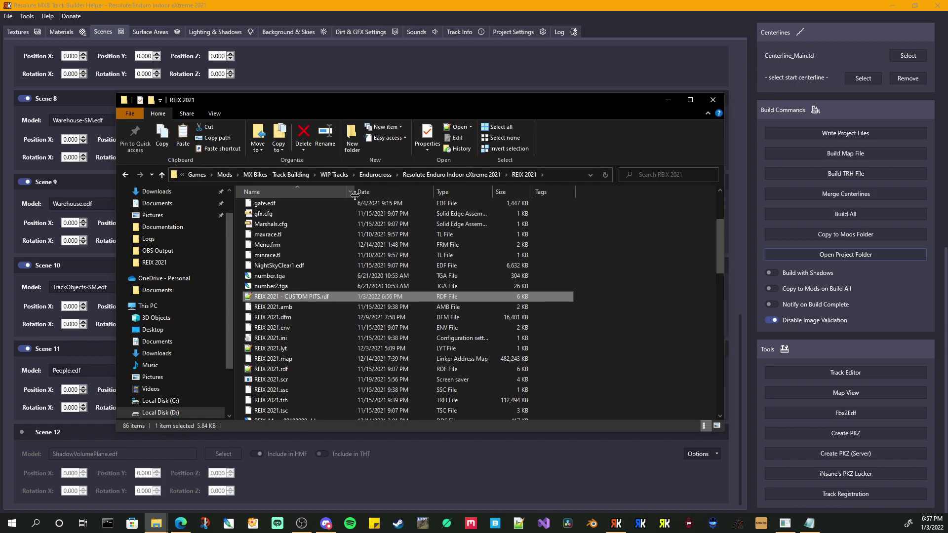
click(306, 317)
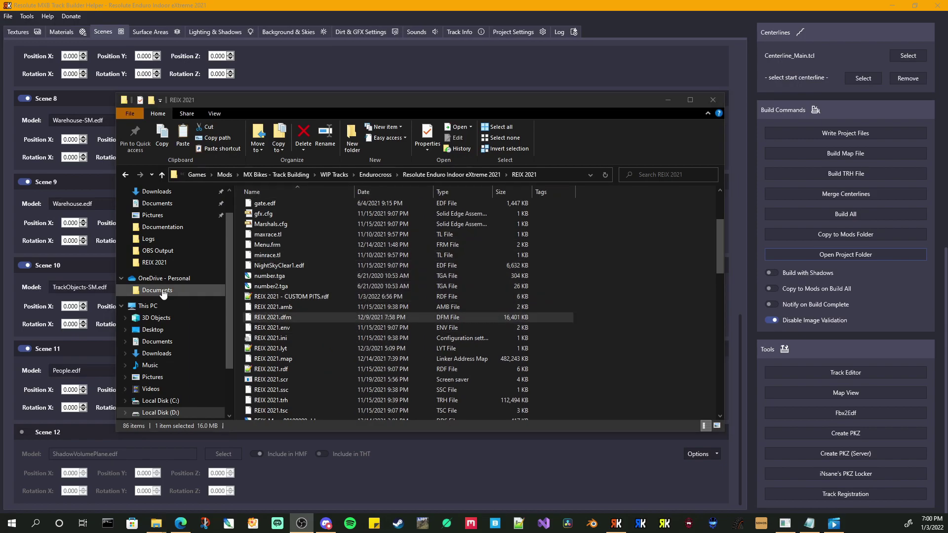
click(289, 295)
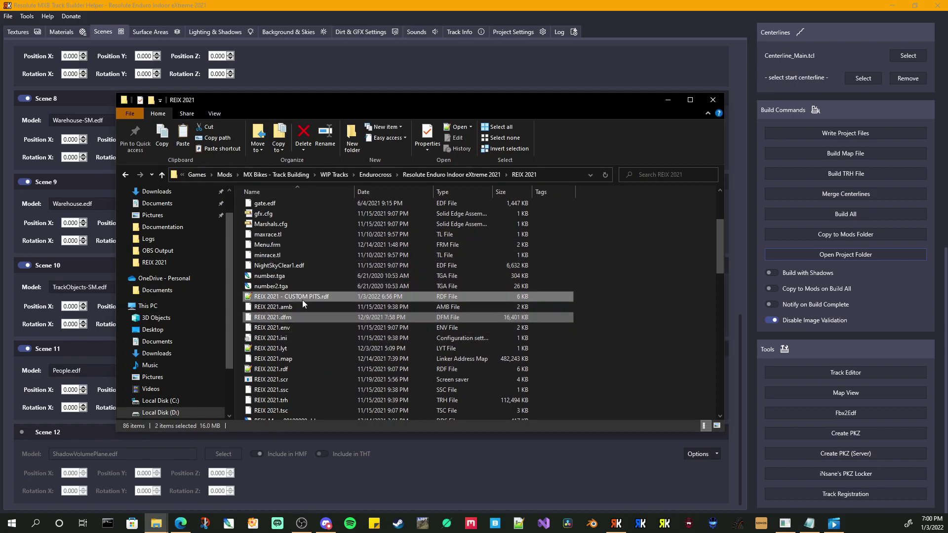
ctrl+click(278, 369)
right_click(288, 369)
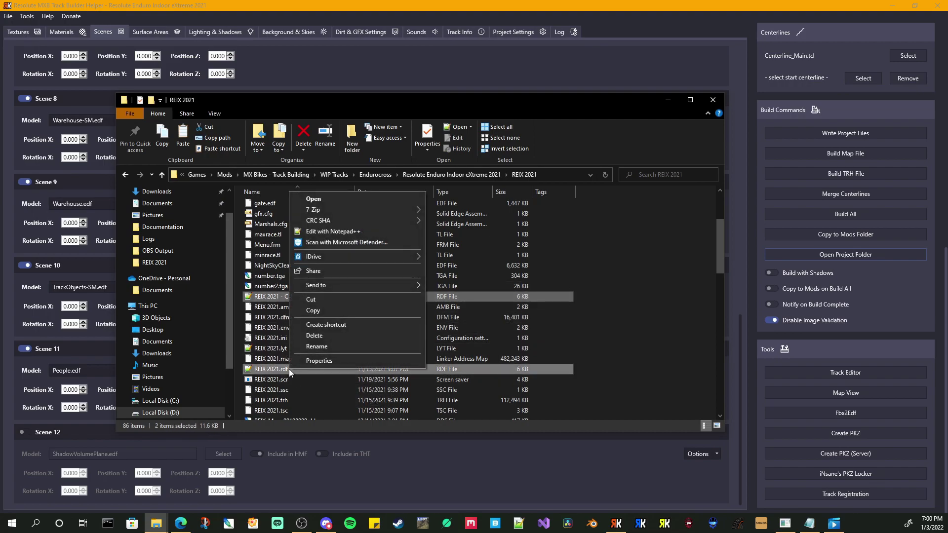
Open both rdf files in Notepad++ and view them side by side.
click(339, 232)
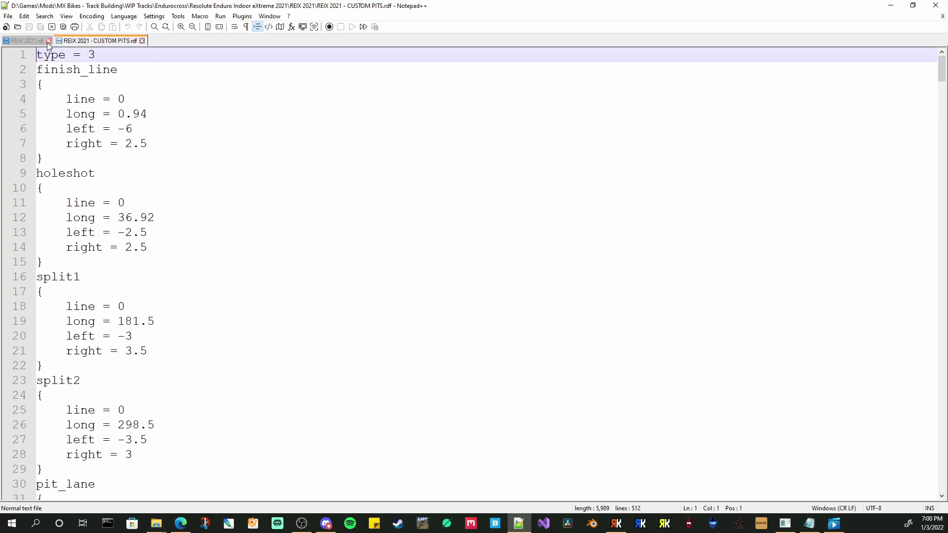
right_click(113, 44)
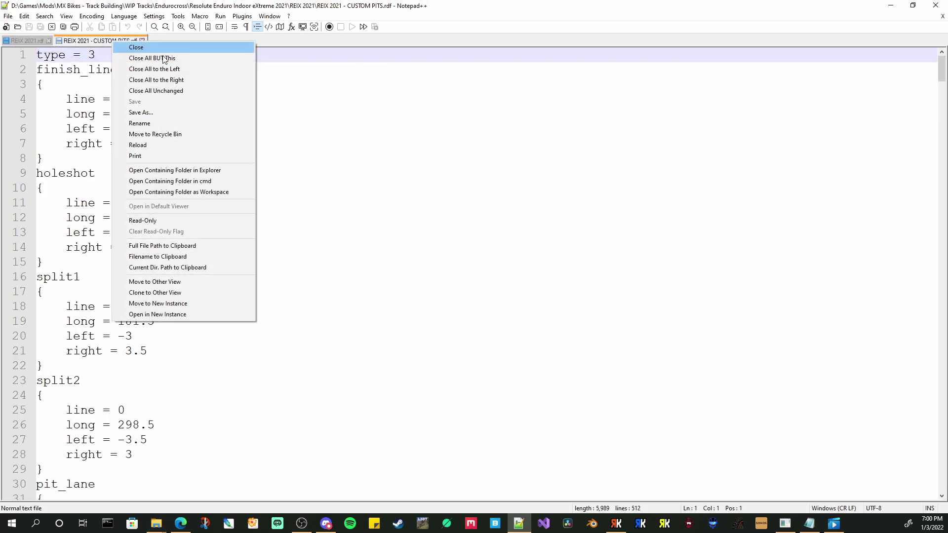
click(158, 282)
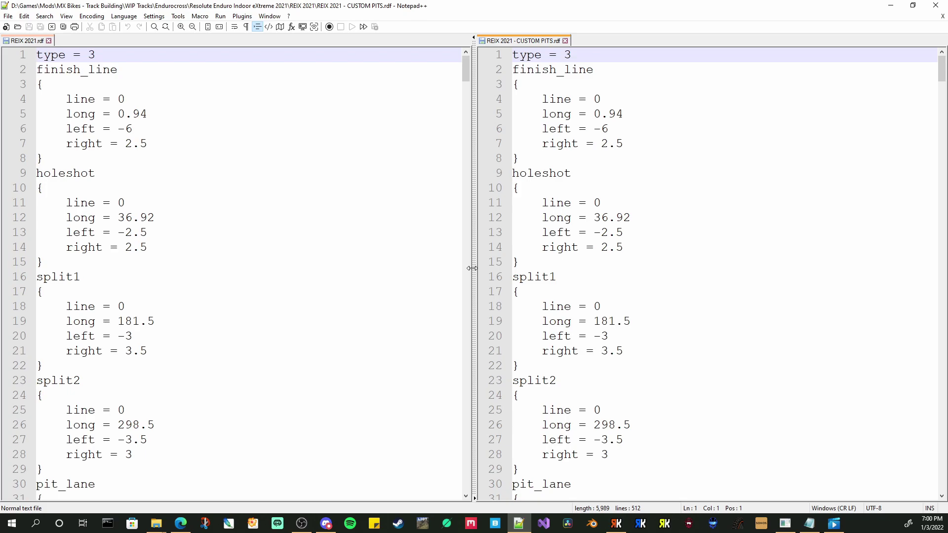
drag(472, 268, 427, 268)
Scroll REIX 2021.rdf down to the pit_lane block with start_stall0 and start_stall1.
click(190, 248)
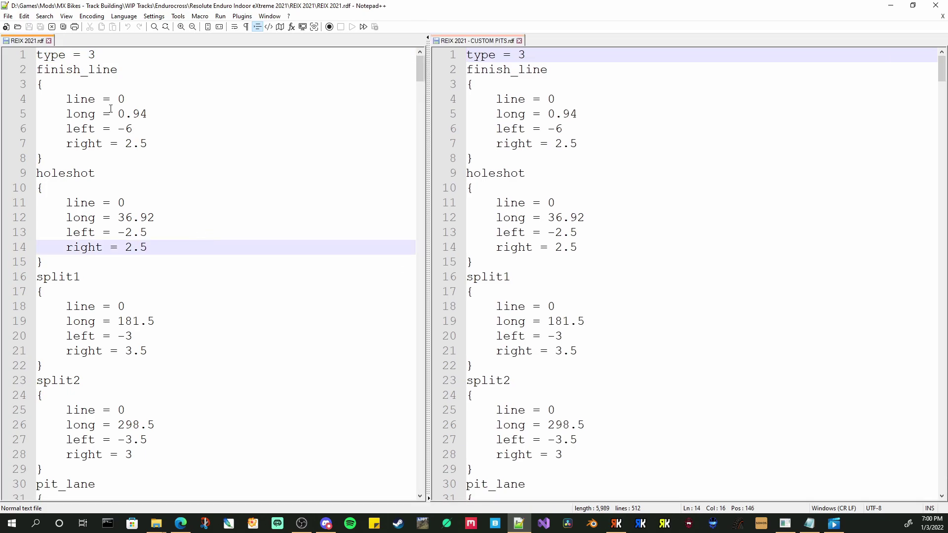
scroll(180, 242, down, 5)
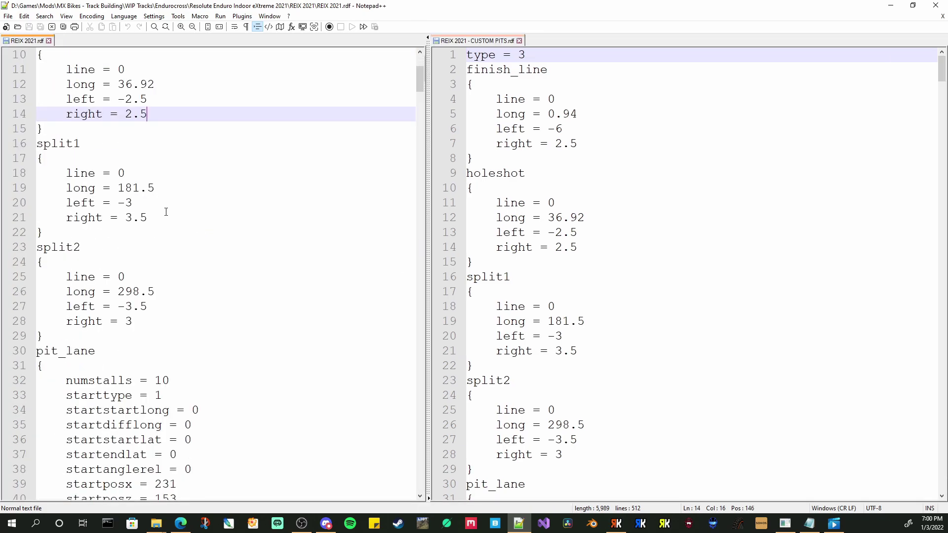
scroll(181, 240, down, 1)
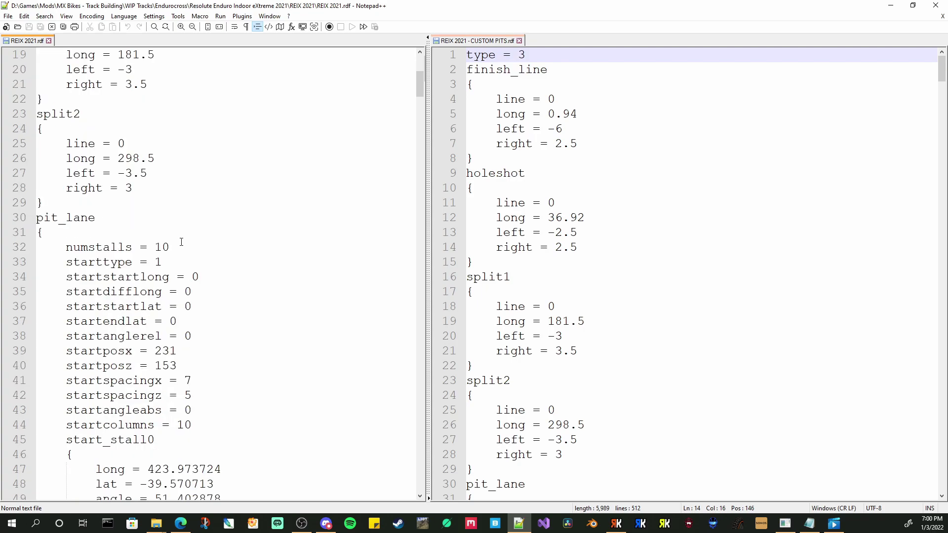
scroll(268, 234, down, 2)
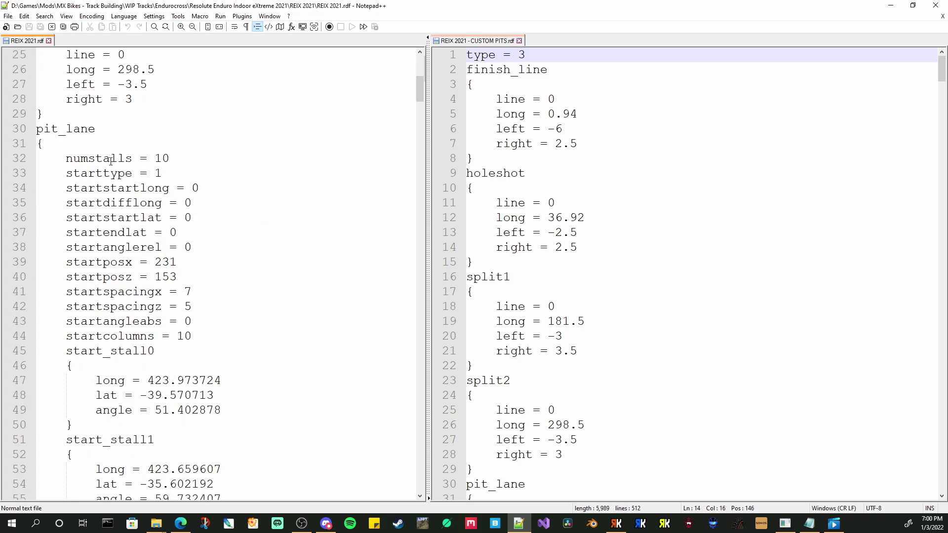
scroll(142, 218, down, 1)
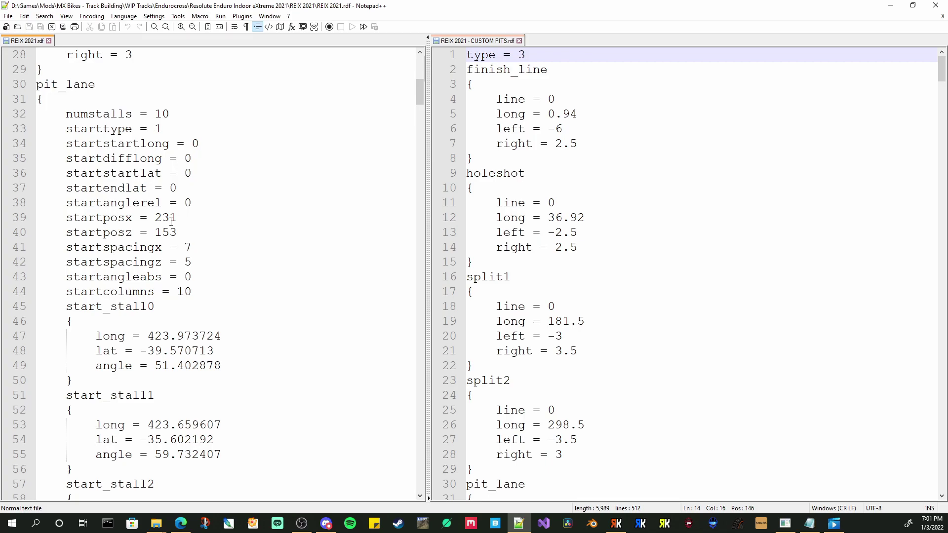
scroll(265, 309, down, 1)
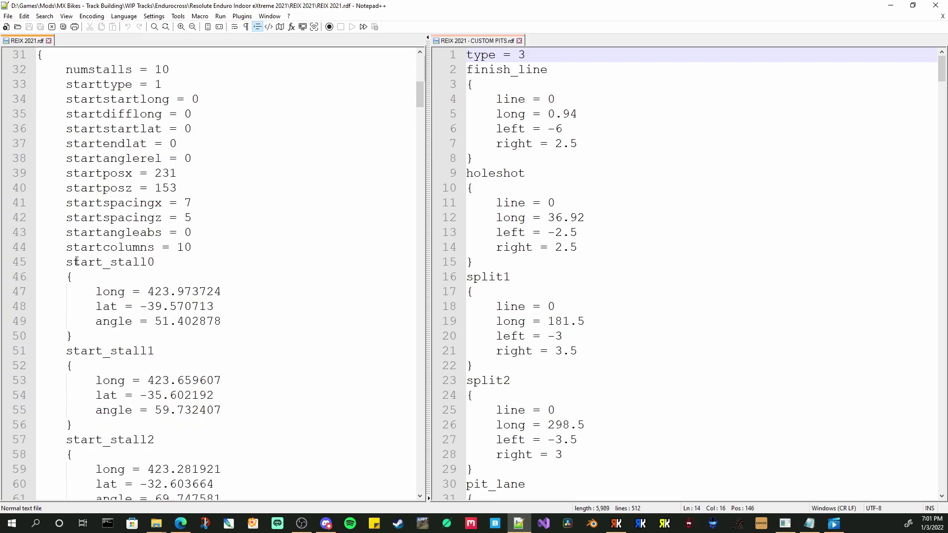
Copy start_stall0's long, lat and angle lines into start_stall0 of the CUSTOM PITS file.
drag(67, 261, 156, 263)
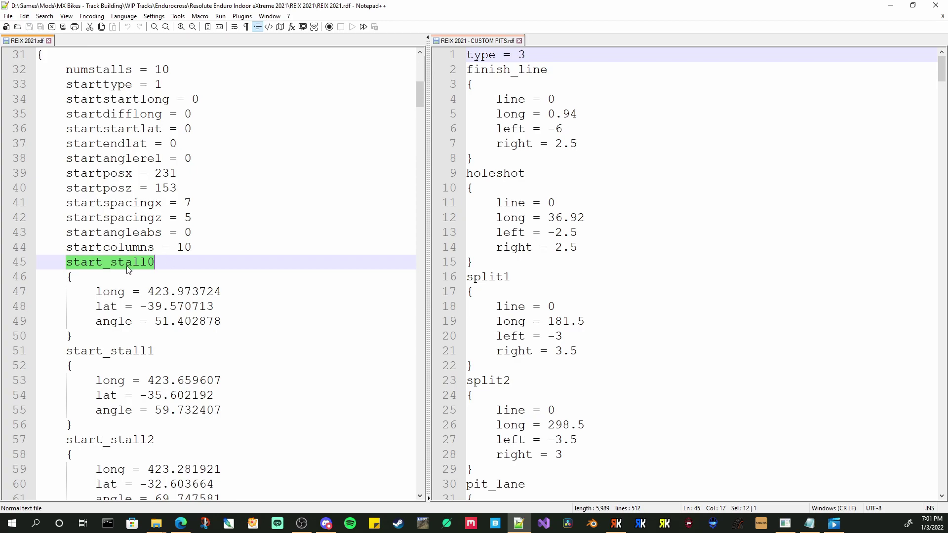
drag(221, 321, 95, 292)
scroll(541, 191, down, 11)
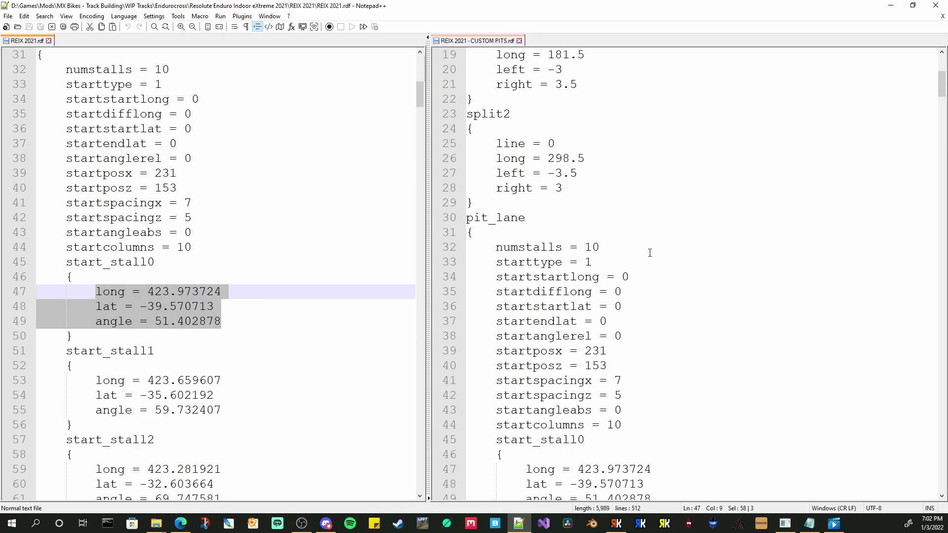
scroll(541, 191, down, 1)
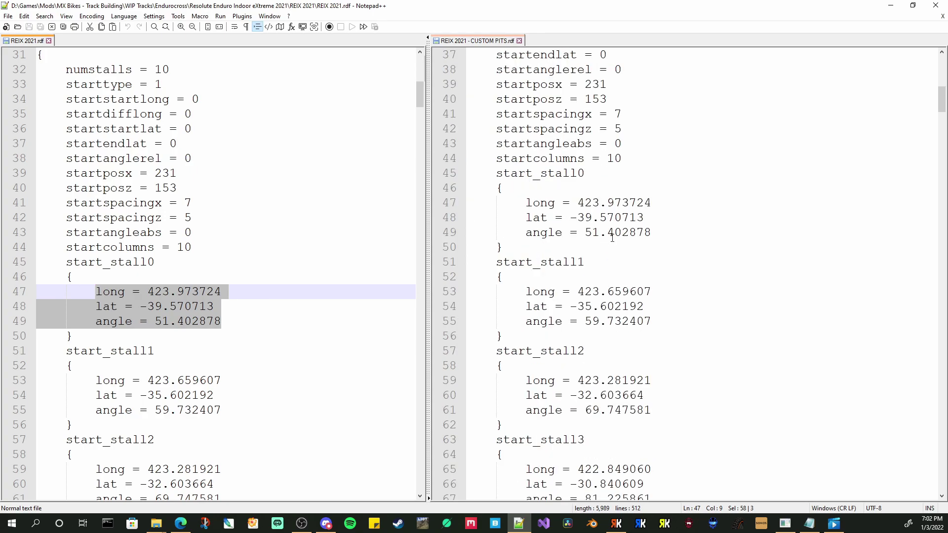
drag(652, 232, 526, 202)
key(ctrl+v)
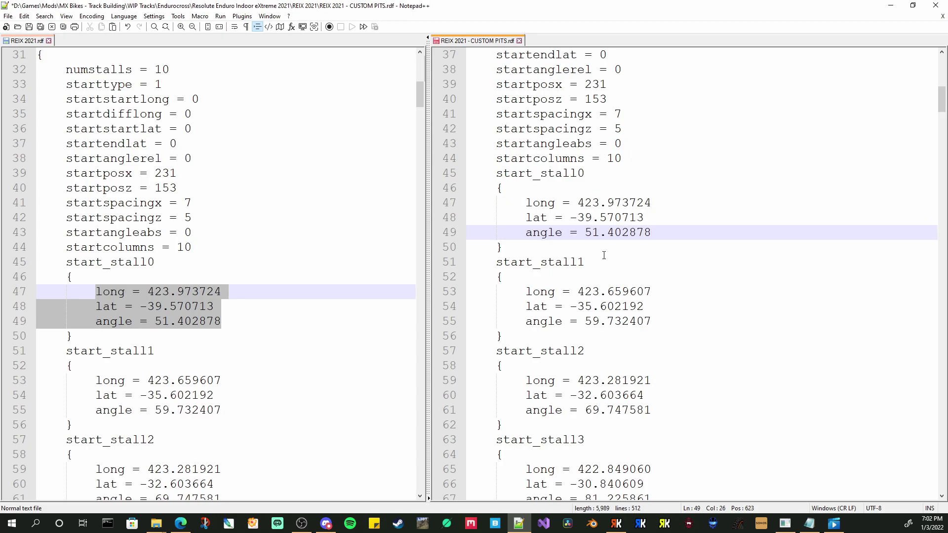
scroll(543, 246, up, 1)
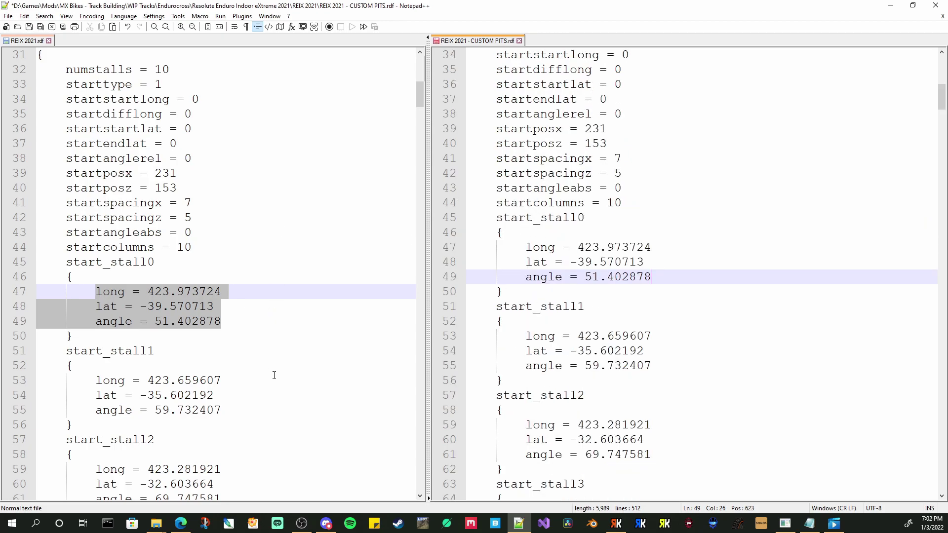
scroll(169, 336, down, 2)
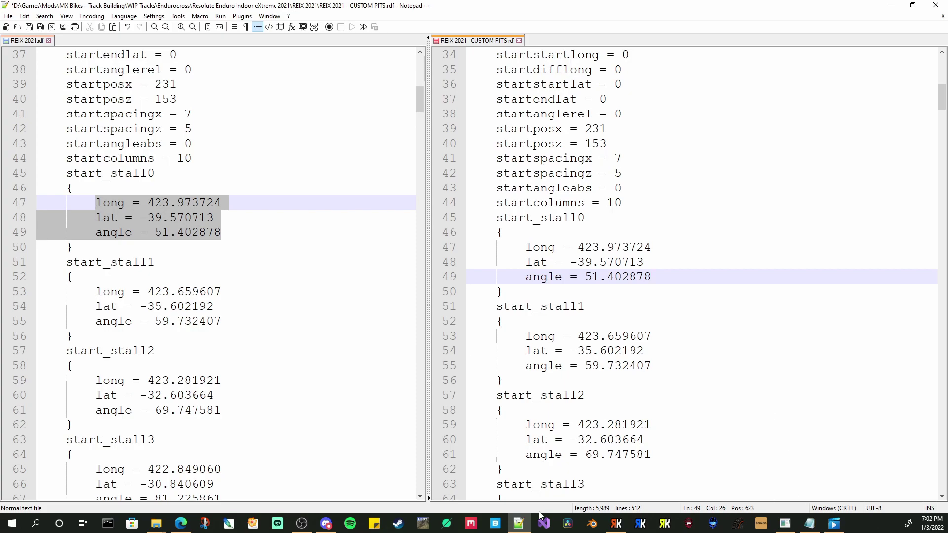
Move the pit generator start position to X 239 and Z 154.
click(784, 524)
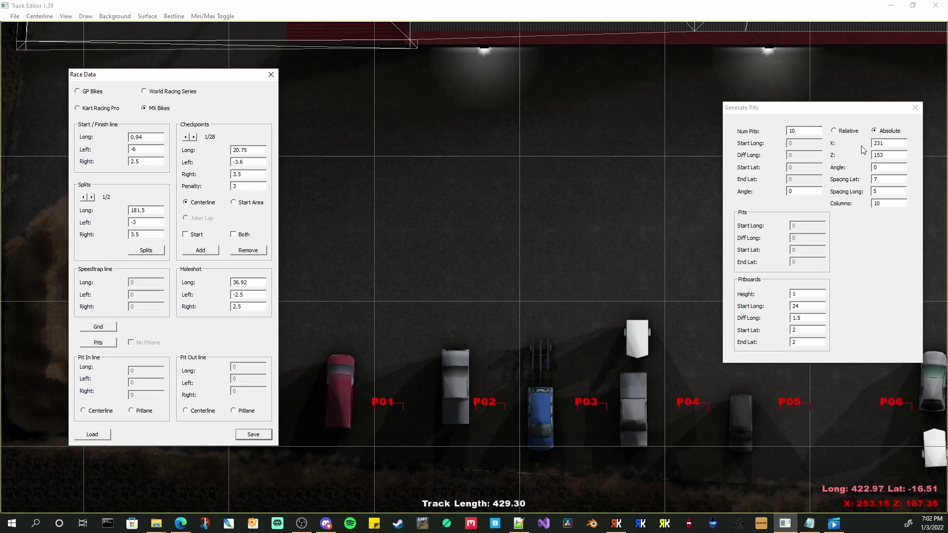
click(879, 143)
text(8)
key(BackSpace)
text(4)
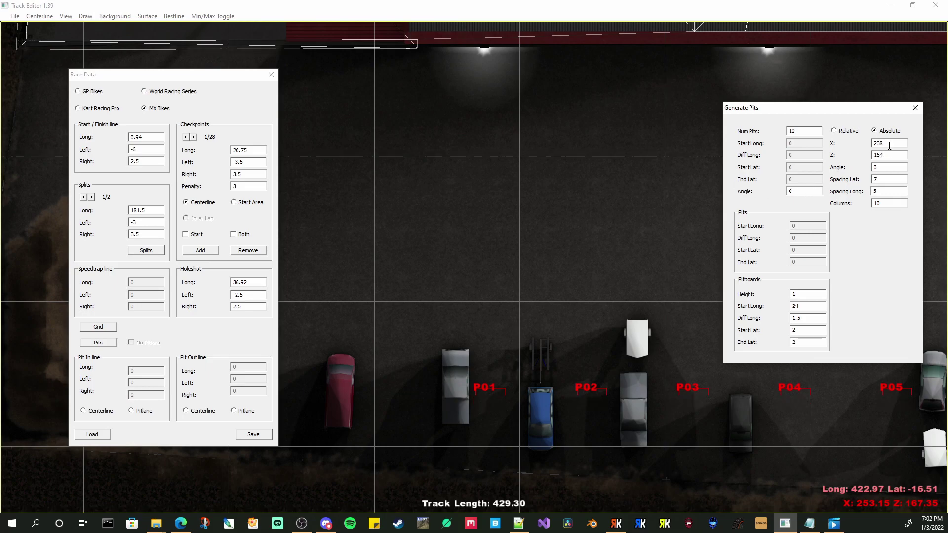
click(882, 142)
key(BackSpace)
text(9)
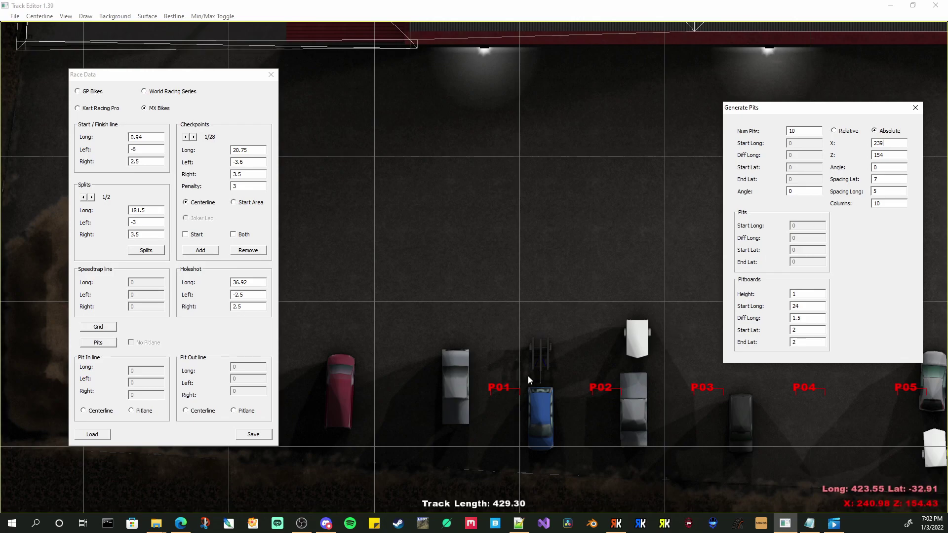
Save the race data again over REIX 2021.rdf, confirming the replacement.
click(257, 436)
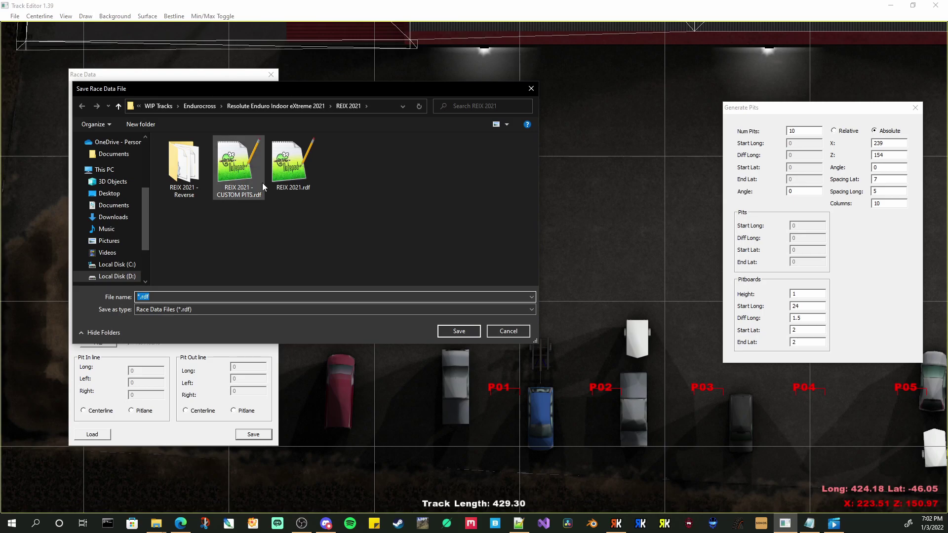
click(290, 174)
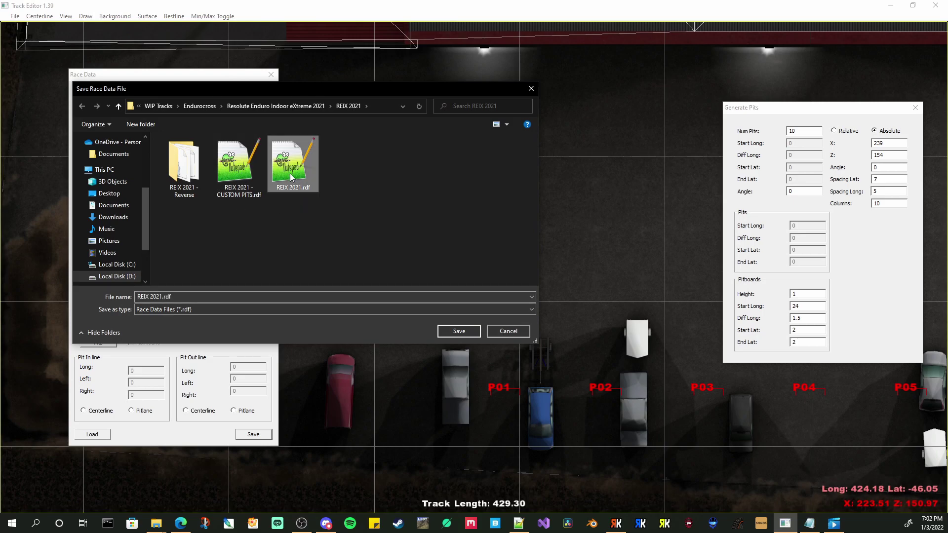
click(460, 330)
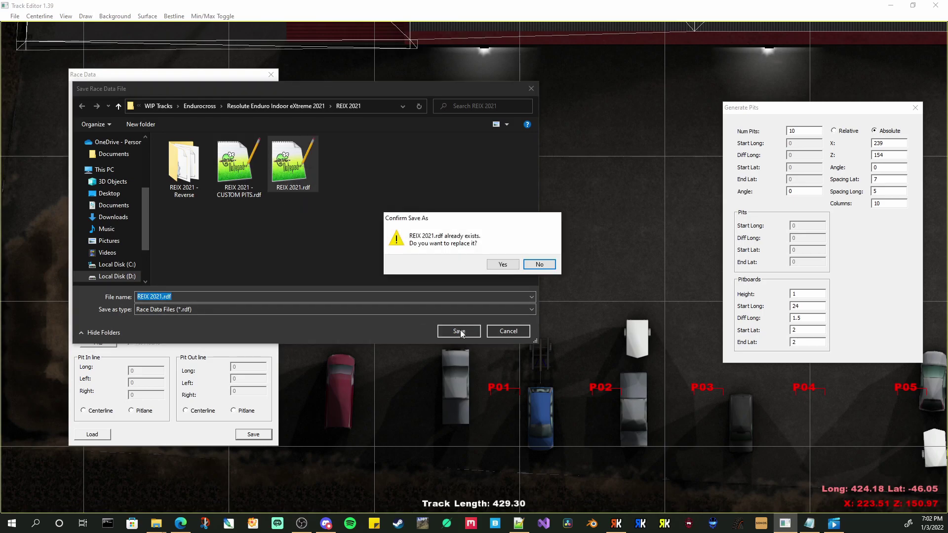
click(503, 265)
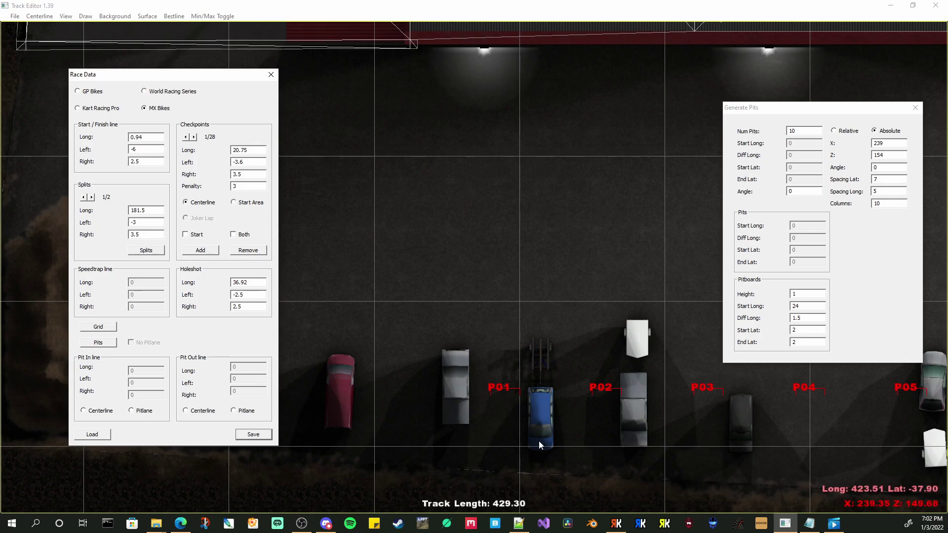
Reload REIX 2021.rdf, paste its new start_stall0 values into CUSTOM PITS start_stall1, and save.
click(518, 523)
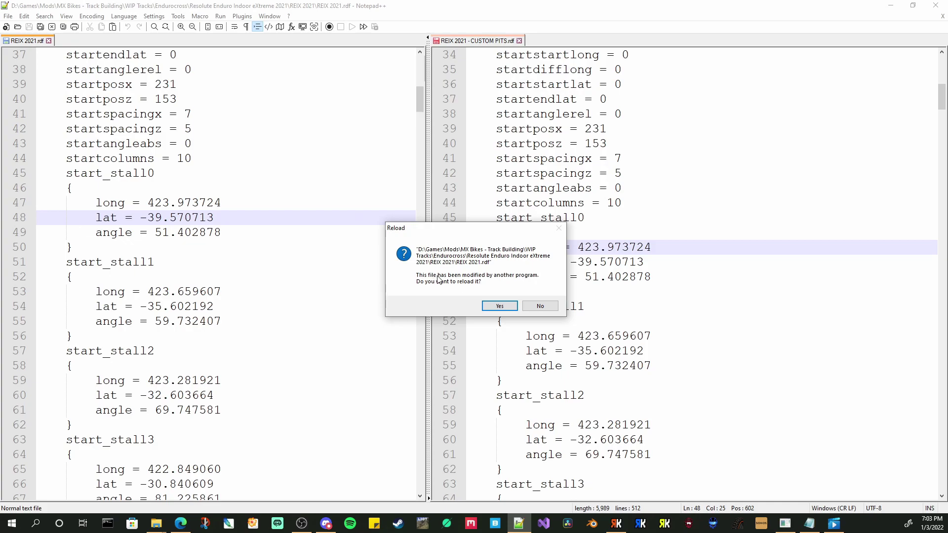
click(496, 306)
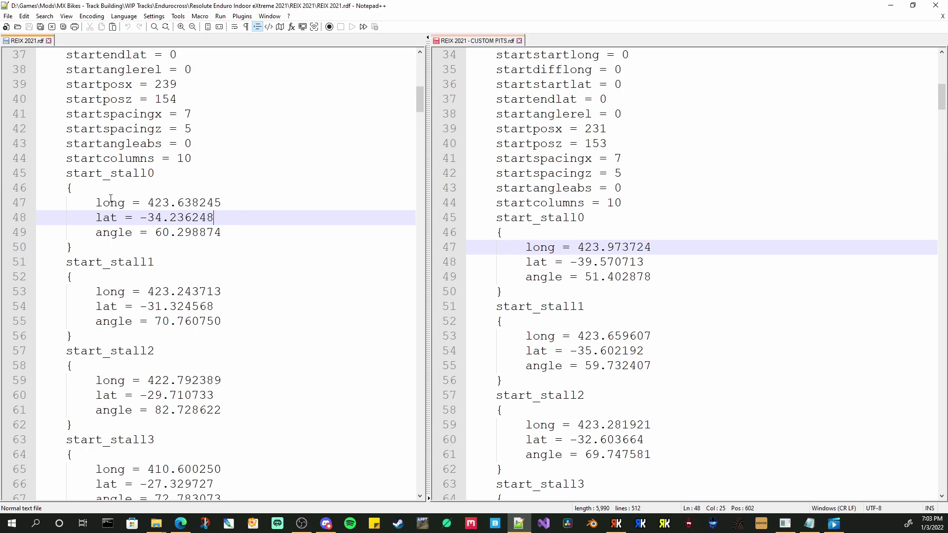
drag(98, 202, 222, 233)
key(ctrl+c)
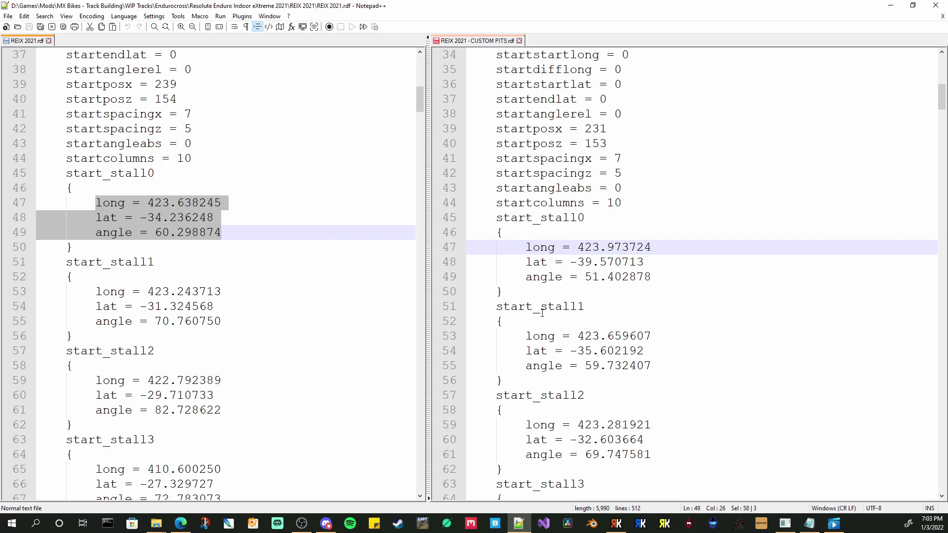
scroll(595, 276, down, 1)
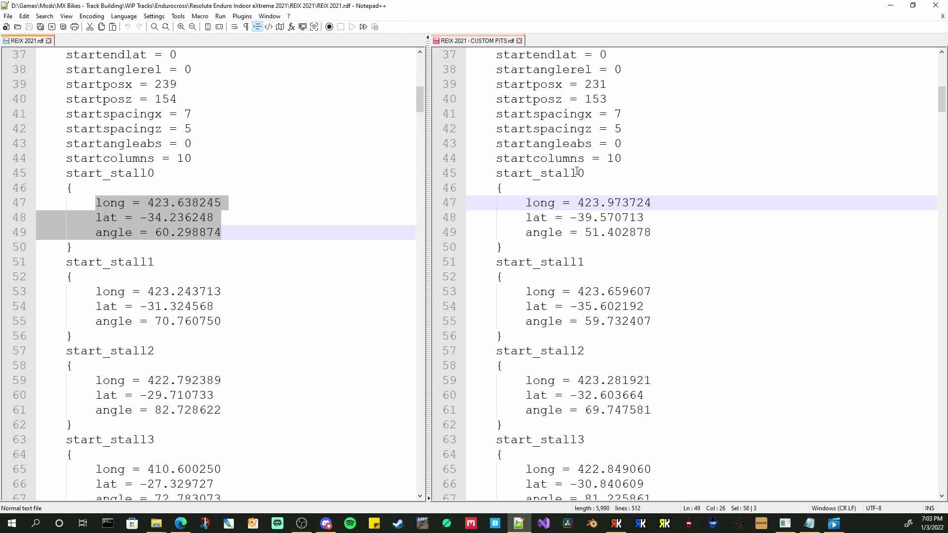
drag(657, 321, 526, 292)
key(ctrl+v)
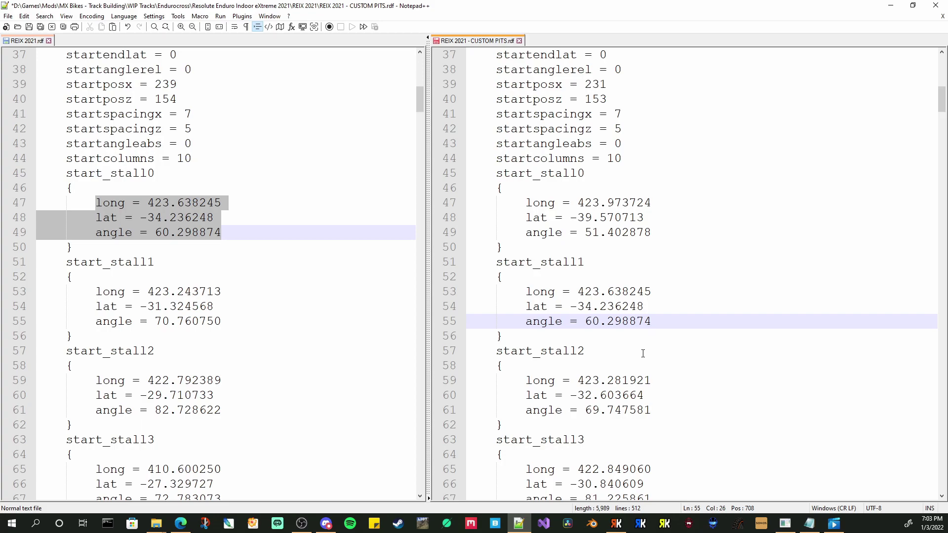
key(ctrl+s)
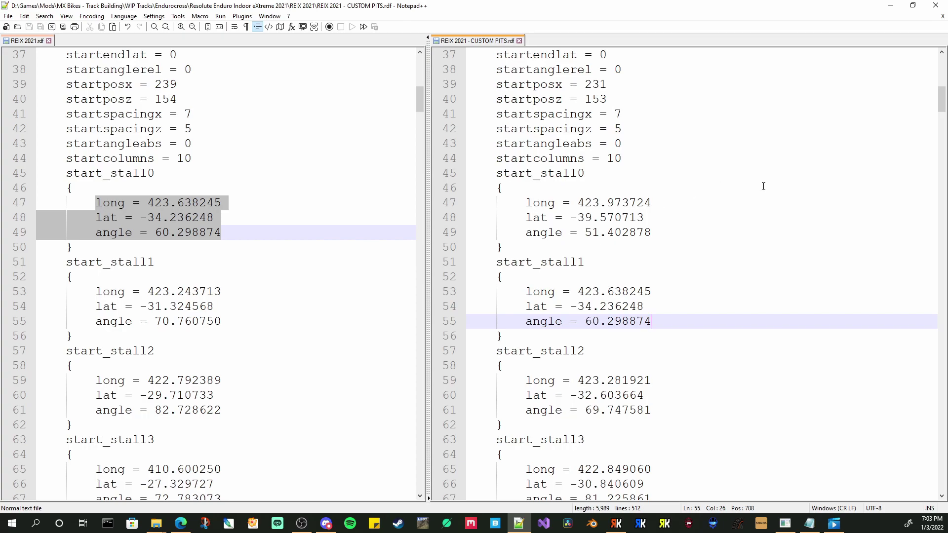
Run Copy to Mods Folder in the Track Builder Helper to build the track.
click(616, 524)
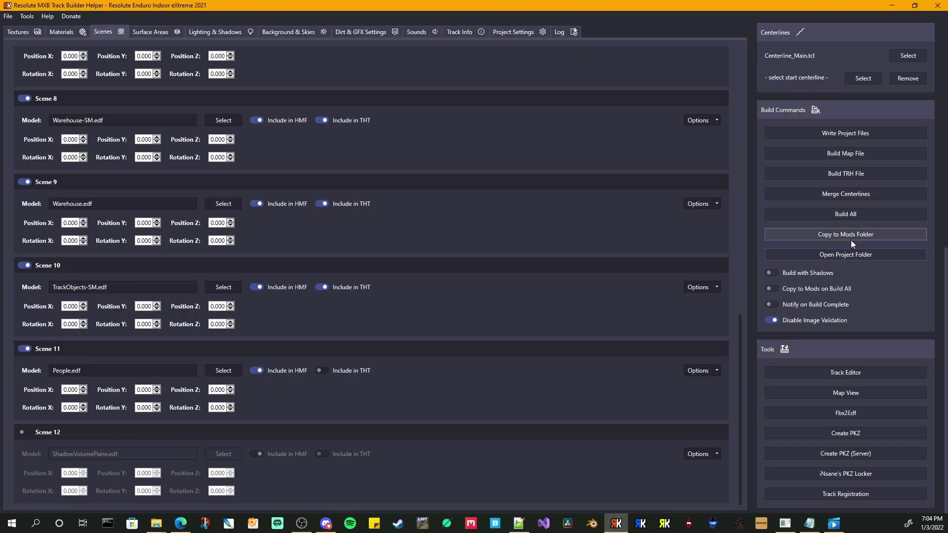
click(835, 235)
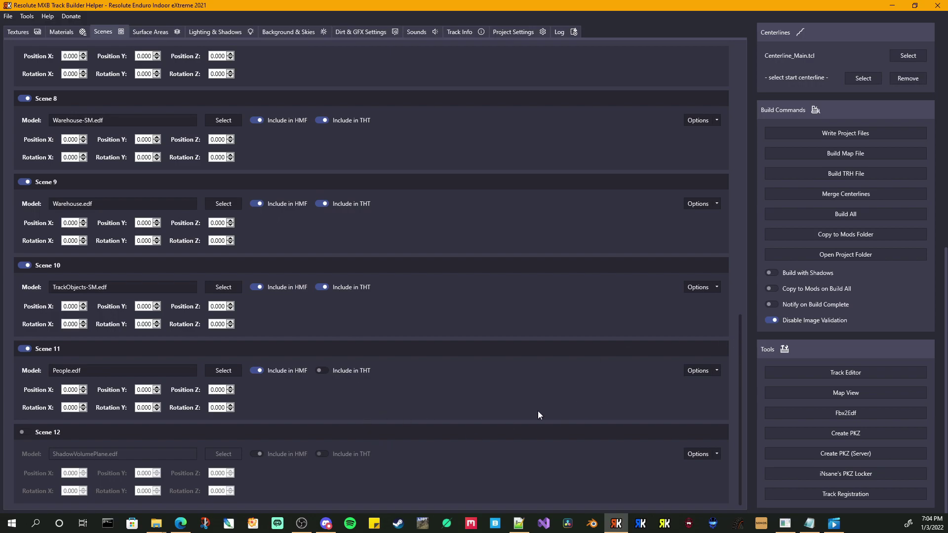
Back in Track Editor, begin editing the generated pits' X and Z position values.
click(786, 523)
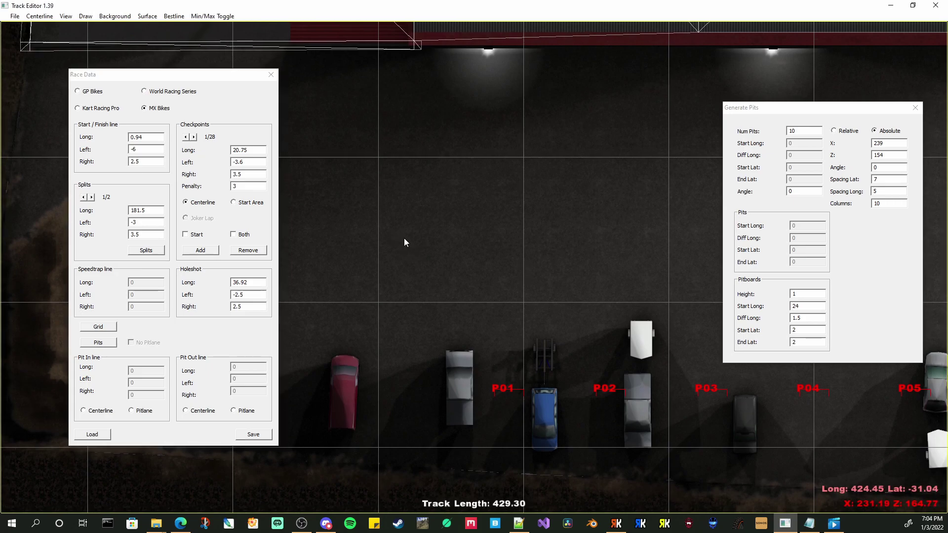
scroll(414, 248, up, 5)
scroll(463, 433, down, 2)
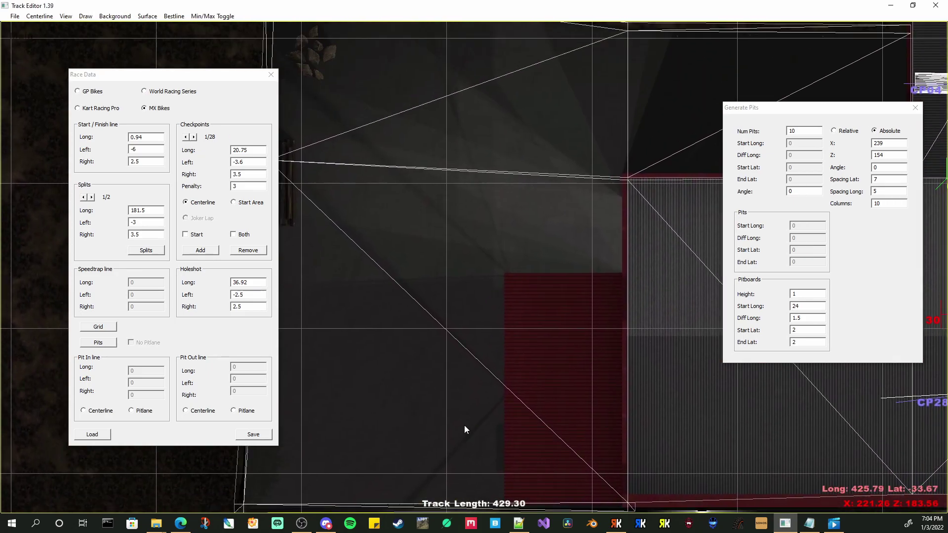
scroll(445, 261, up, 2)
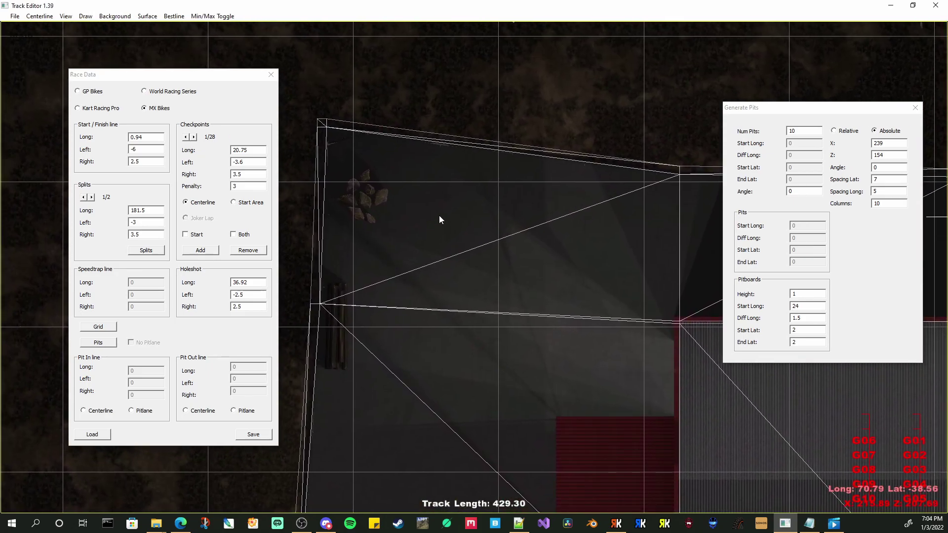
right_drag(458, 251, 543, 216)
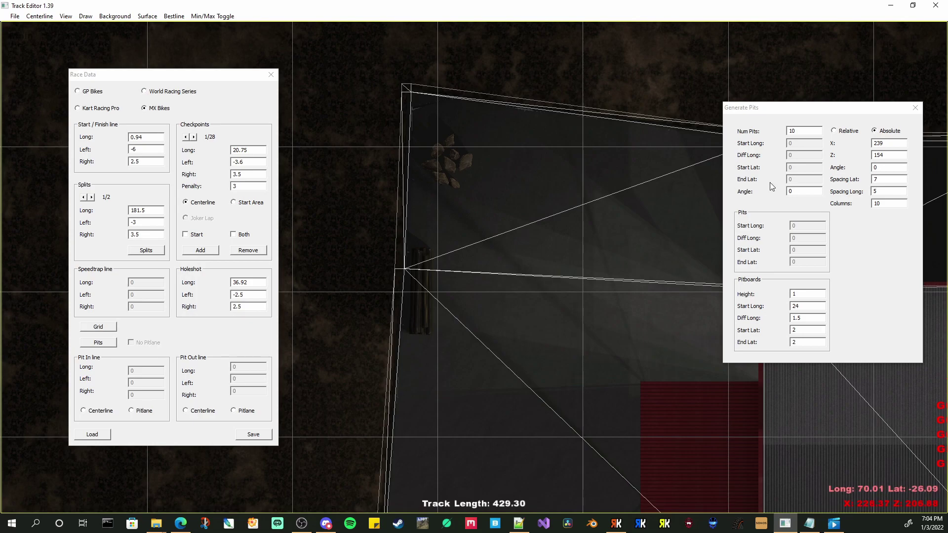
double_click(888, 142)
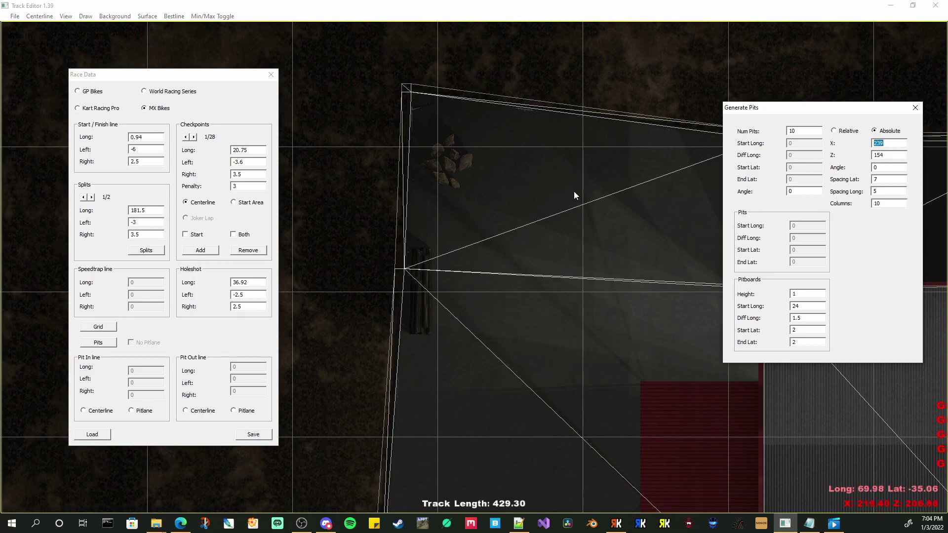
text(69)
double_click(893, 155)
text(-)
Place the pits at X 217, Z 207 with angle 180.
double_click(878, 143)
text(217)
key(Tab)
text(207)
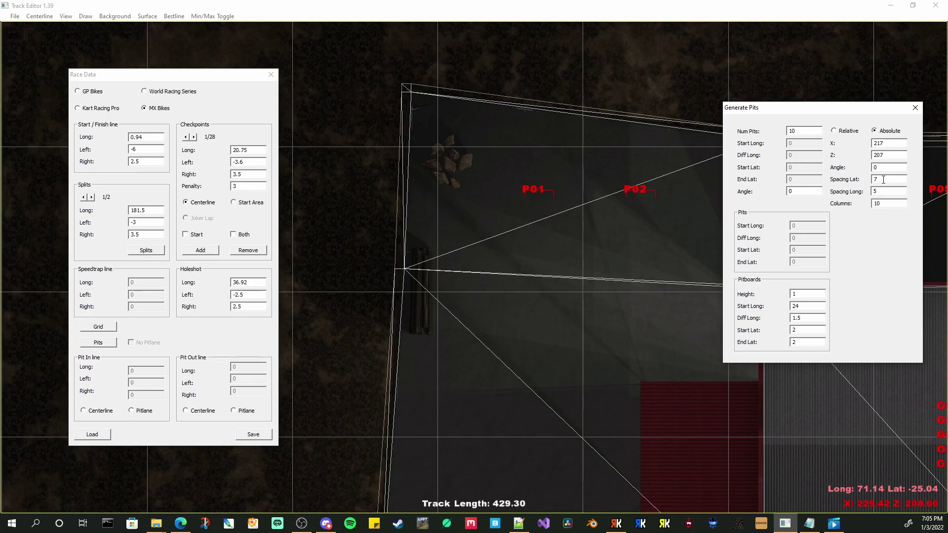
key(Tab)
text(180)
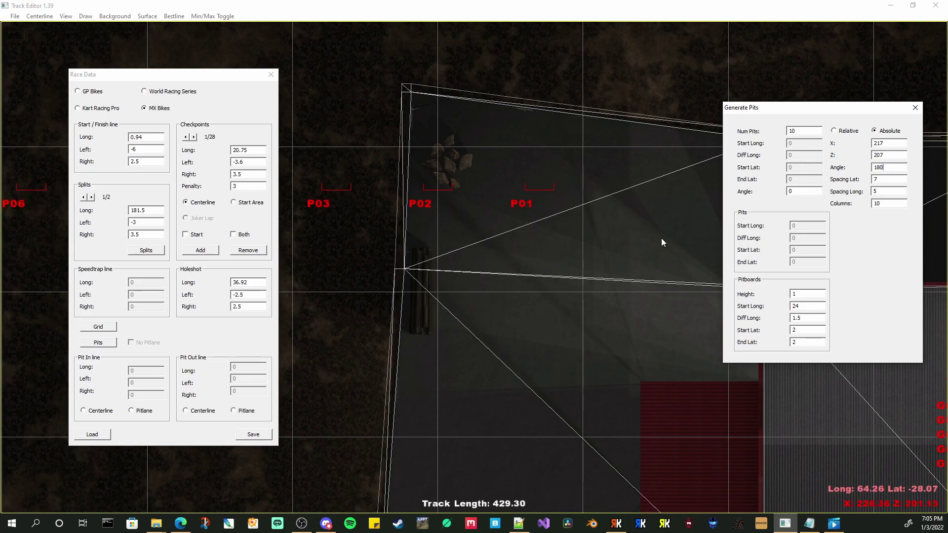
Save the race data, overwriting REIX 2021.rdf.
click(253, 434)
click(291, 178)
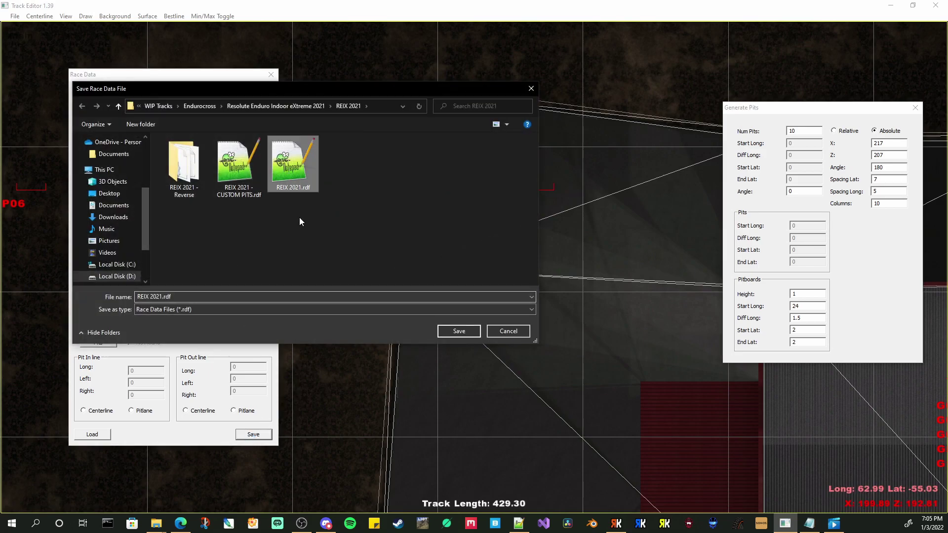
click(461, 336)
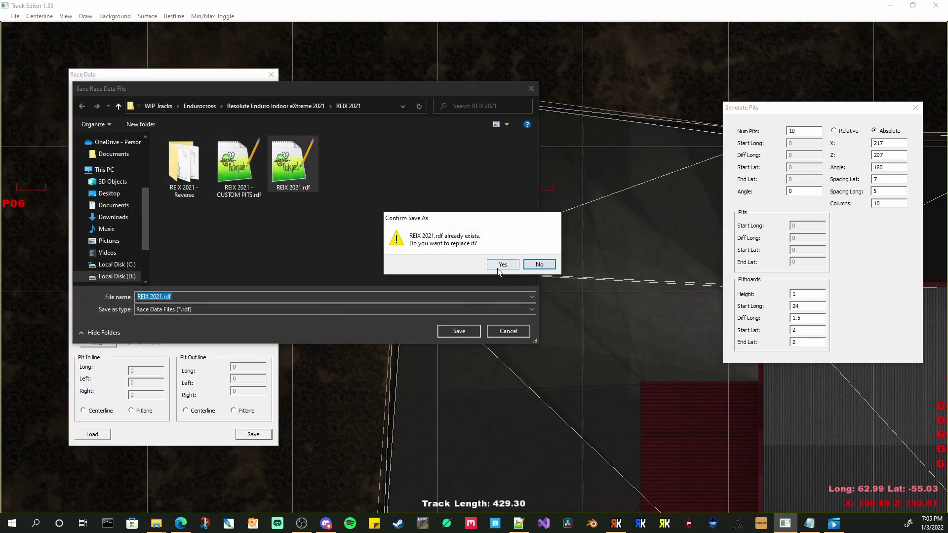
click(502, 265)
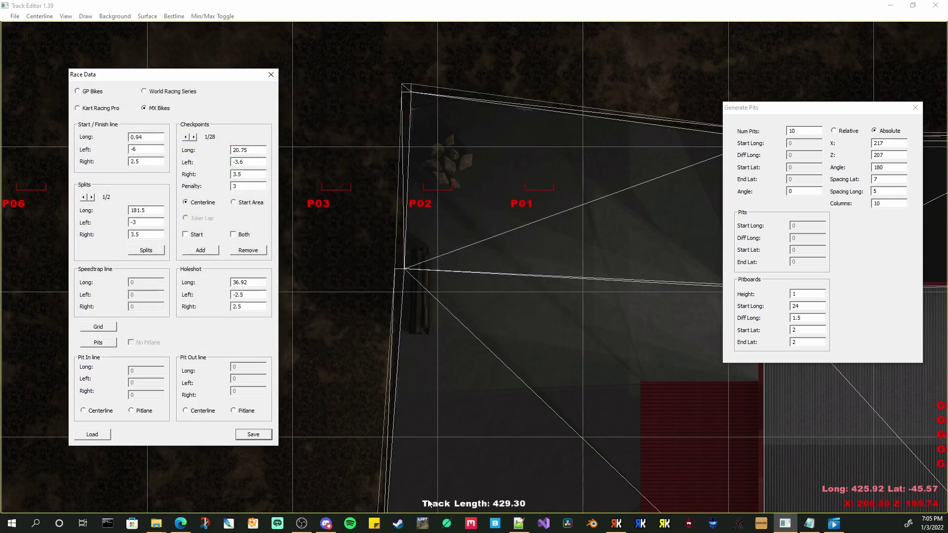
Reload REIX 2021.rdf in Notepad++ to pick up the regenerated pit values.
click(518, 523)
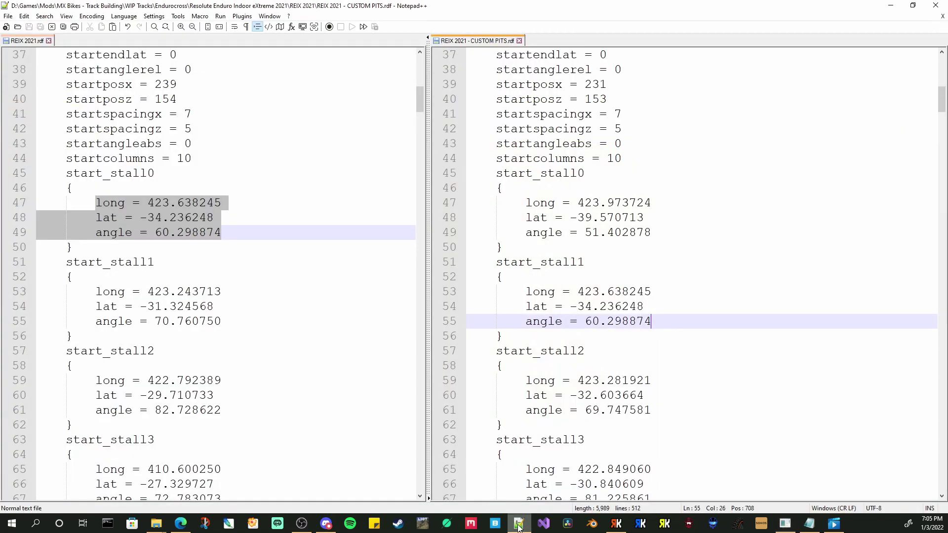
click(303, 308)
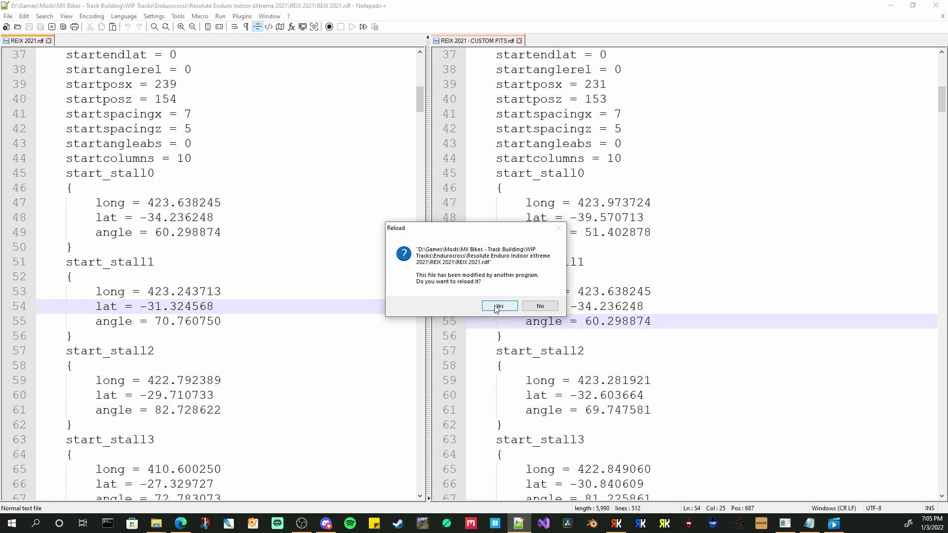
click(499, 306)
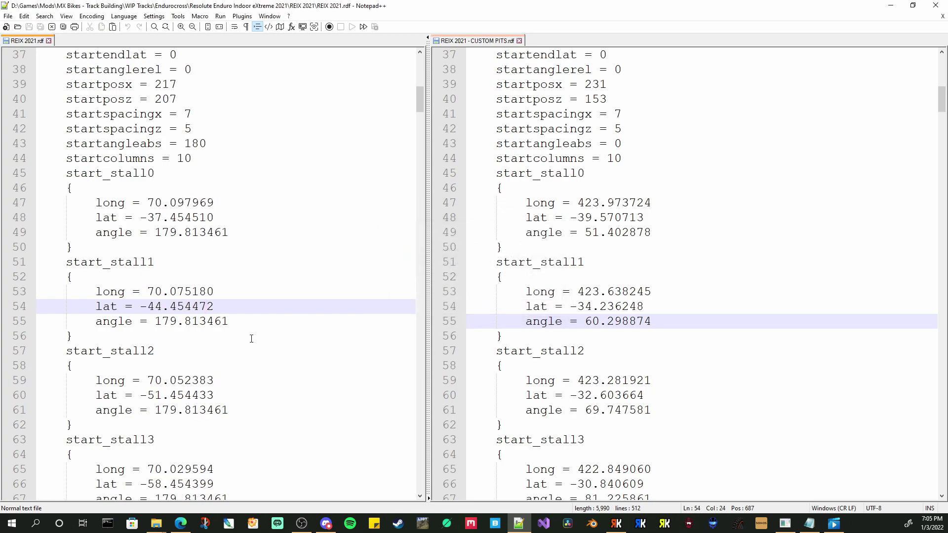
Copy start_stall0's long, lat and angle into start_stall2 of the custom-pits file and save it.
drag(94, 202, 228, 227)
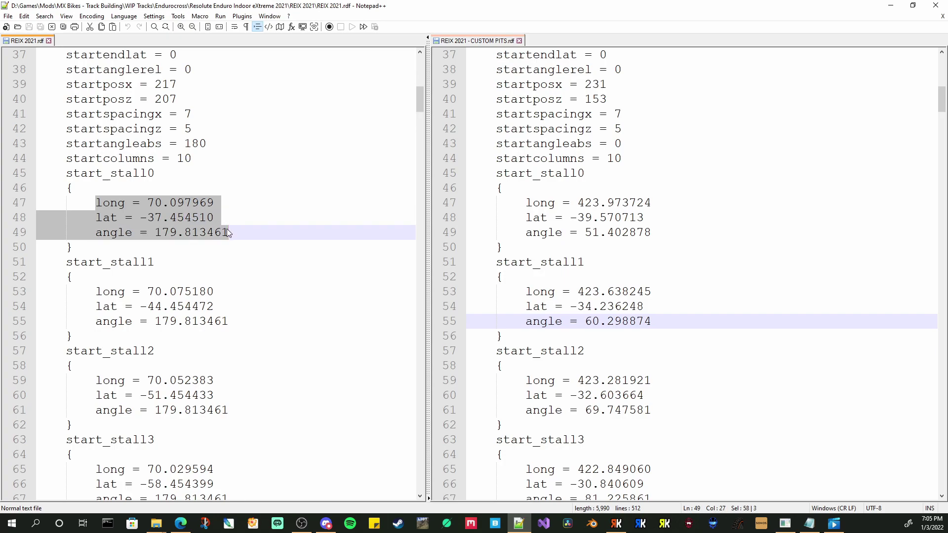
scroll(652, 367, down, 2)
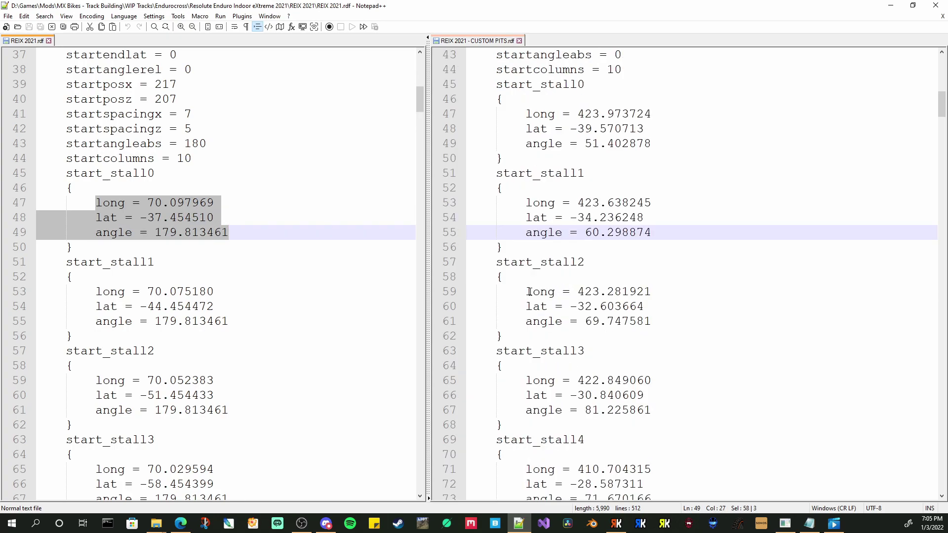
drag(526, 291, 654, 321)
key(ctrl+v)
key(ctrl+s)
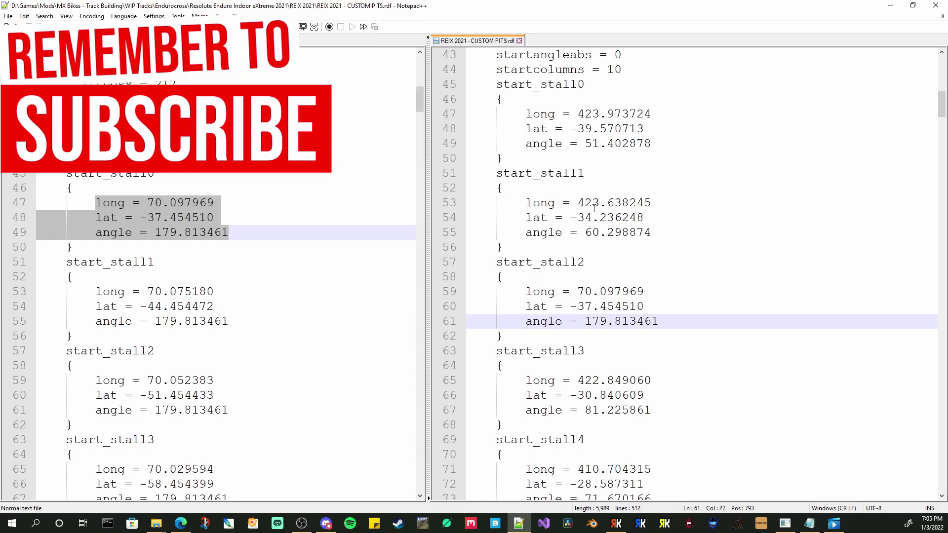
scroll(660, 214, up, 2)
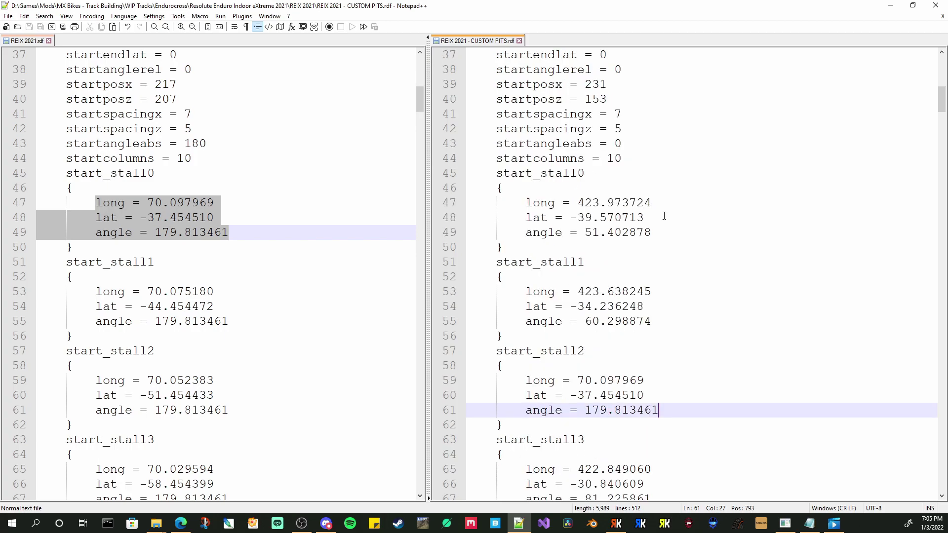
scroll(591, 213, down, 1)
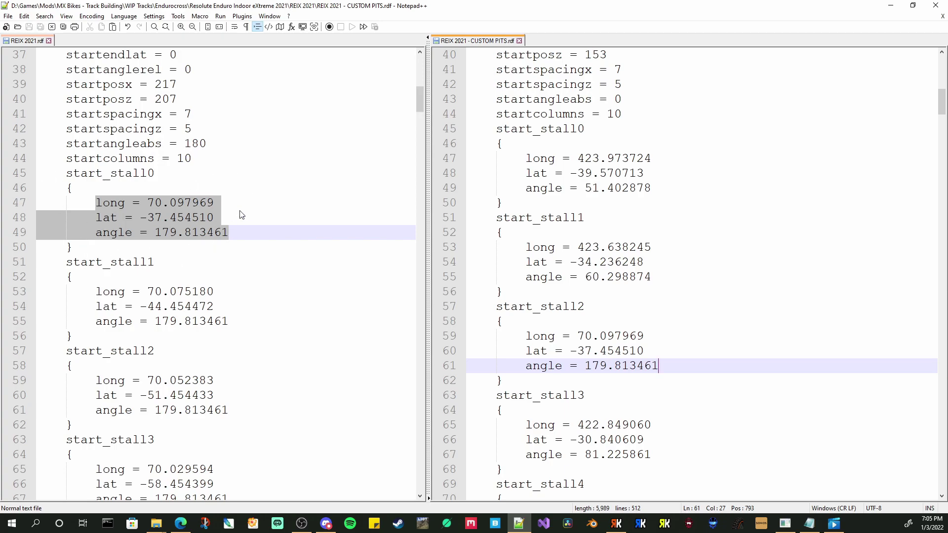
Select start_stall0 through start_stall9 in the custom-pits file.
drag(494, 129, 501, 99)
scroll(546, 277, down, 10)
scroll(535, 276, down, 3)
drag(536, 284, 533, 379)
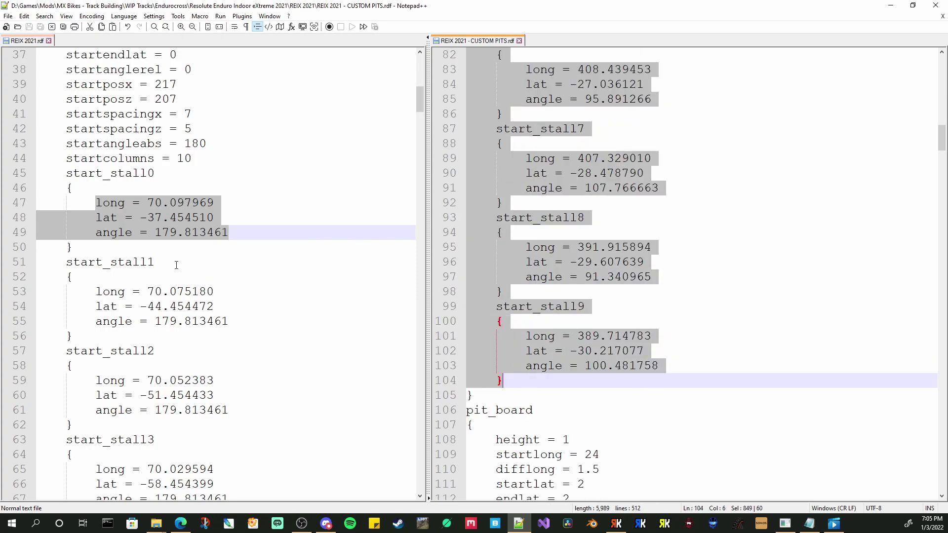
Paste the ten custom stall blocks over REIX 2021.rdf's stalls and save it.
click(79, 247)
drag(67, 172, 86, 335)
scroll(89, 291, down, 16)
key(ctrl+v)
key(ctrl+s)
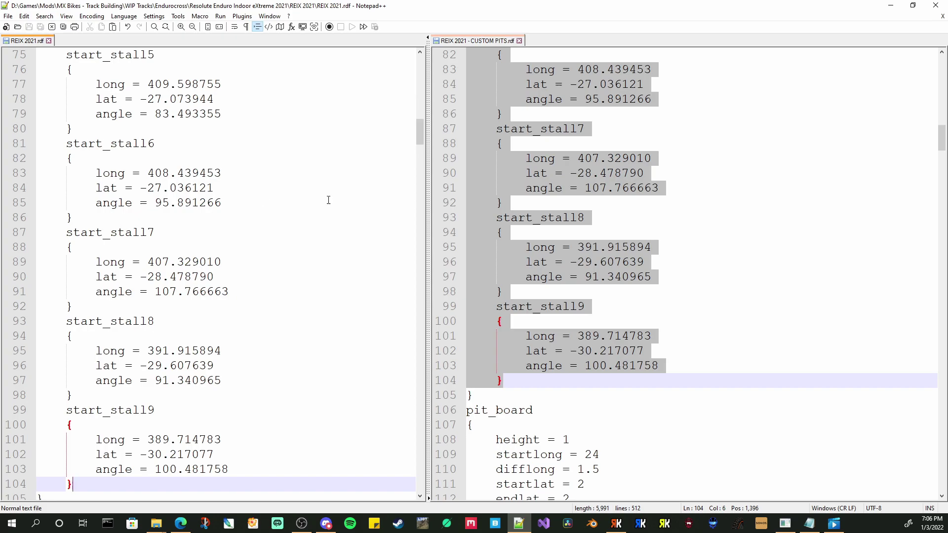
click(785, 524)
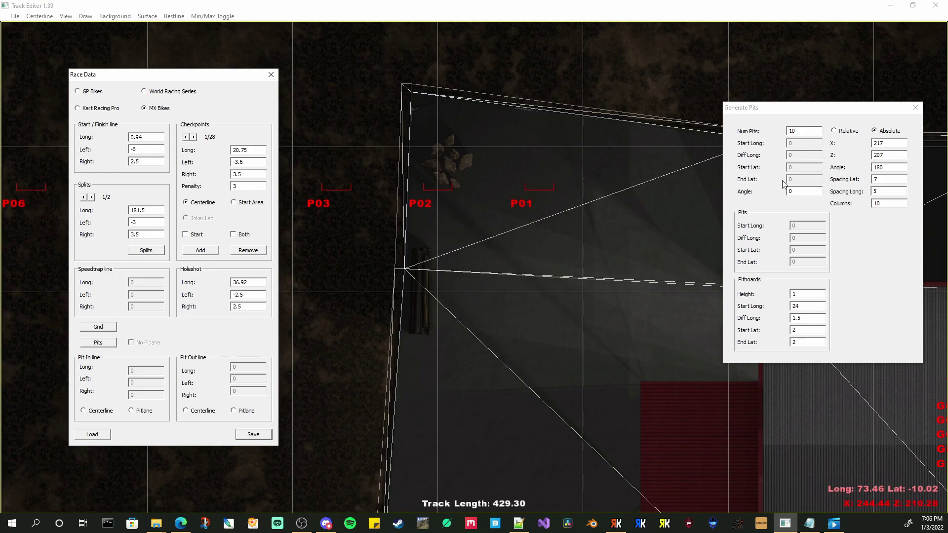
Close the pit generator and change the starting grid's X value to 240.
click(915, 108)
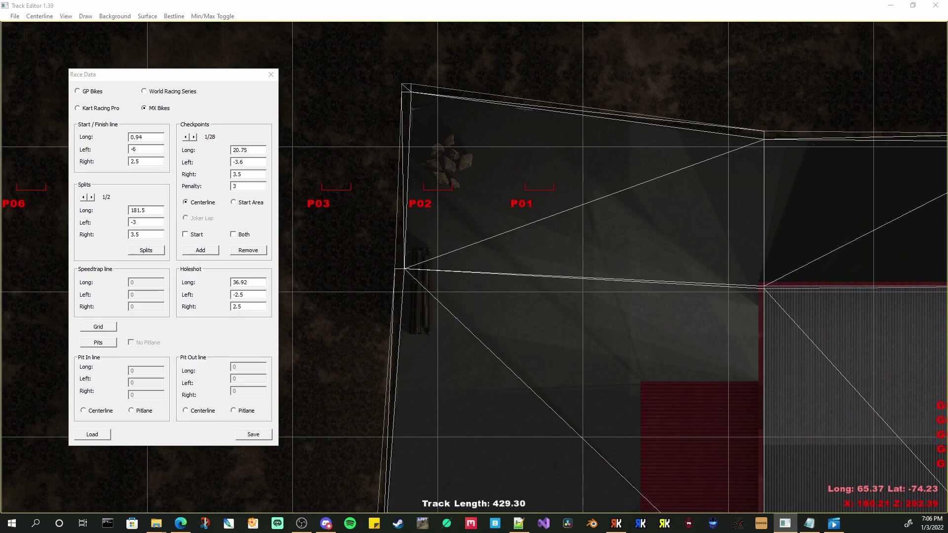
click(98, 327)
drag(172, 234, 396, 173)
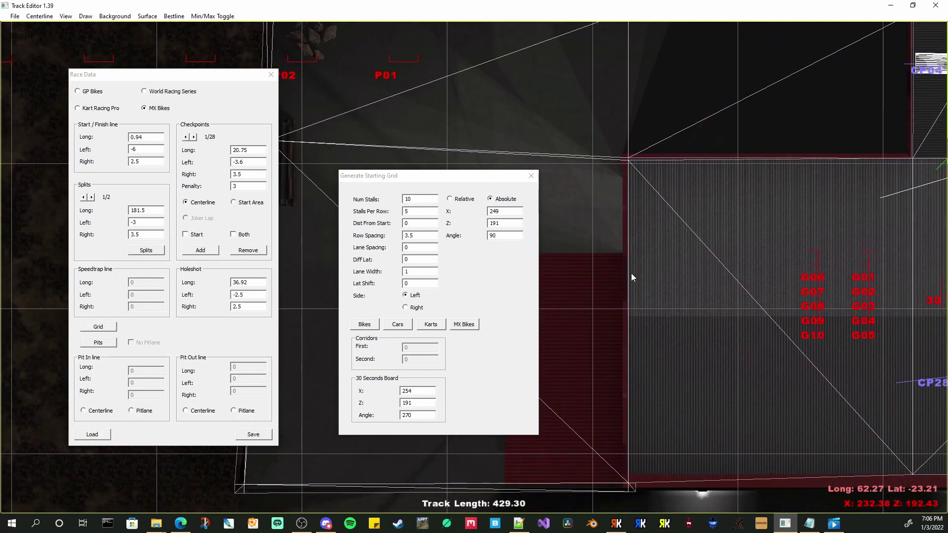
click(501, 211)
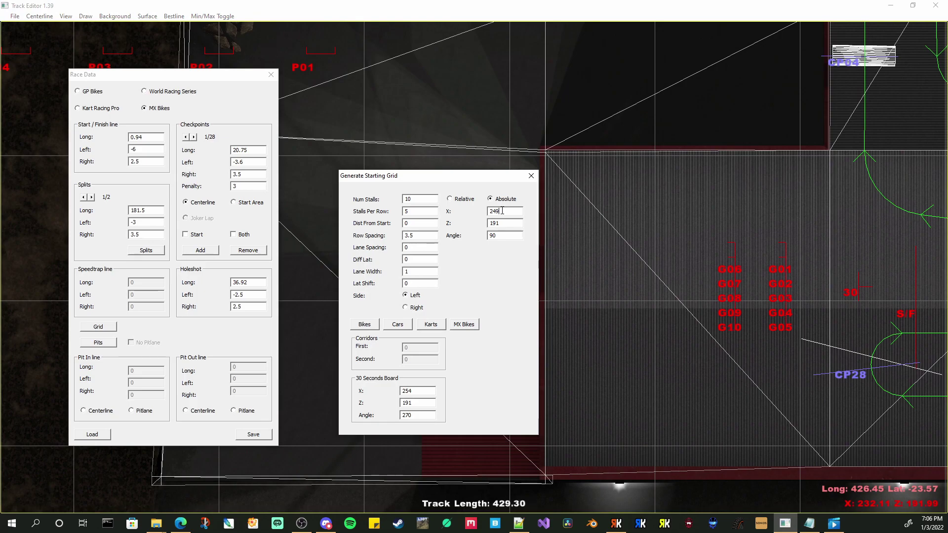
key(BackSpace)
text(0)
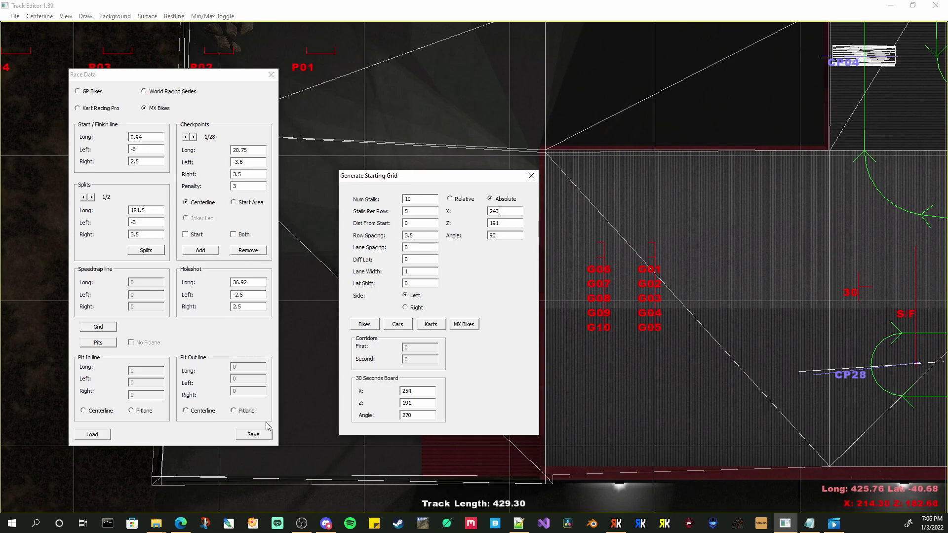
Close the starting grid generator and view the pit markers P01–P05.
right_drag(402, 151, 809, 209)
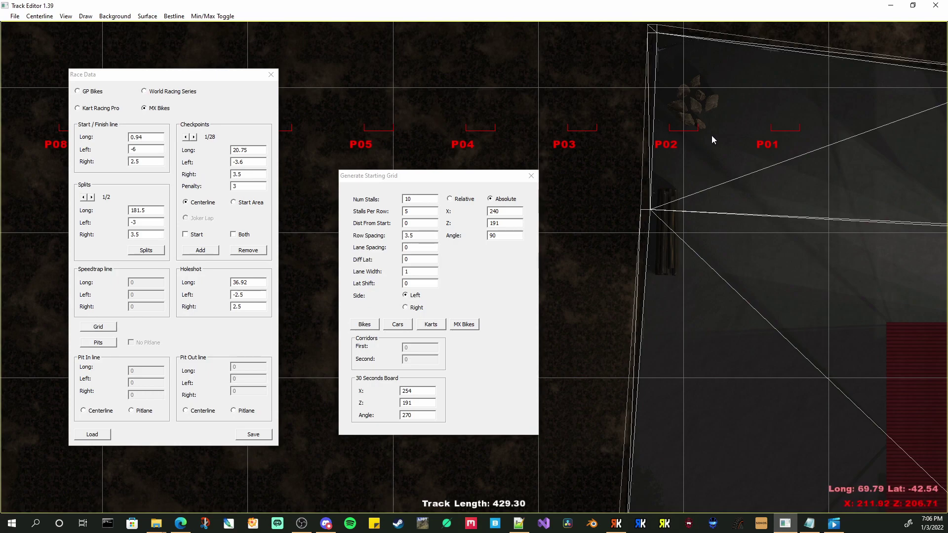
click(531, 176)
right_drag(676, 219, 512, 121)
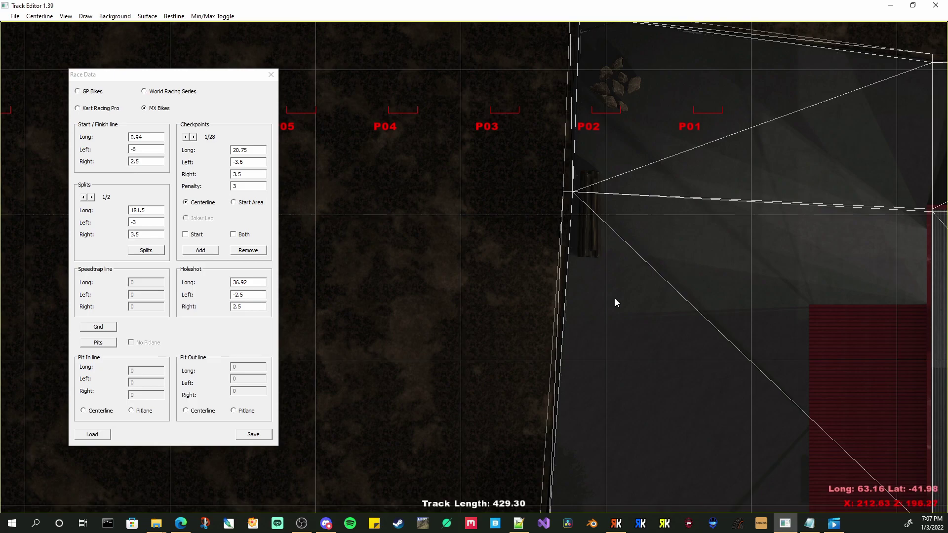
Restore the REIX 2021 folder window, then return to Notepad++ at the stall blocks.
mouse_move(165, 528)
click(217, 476)
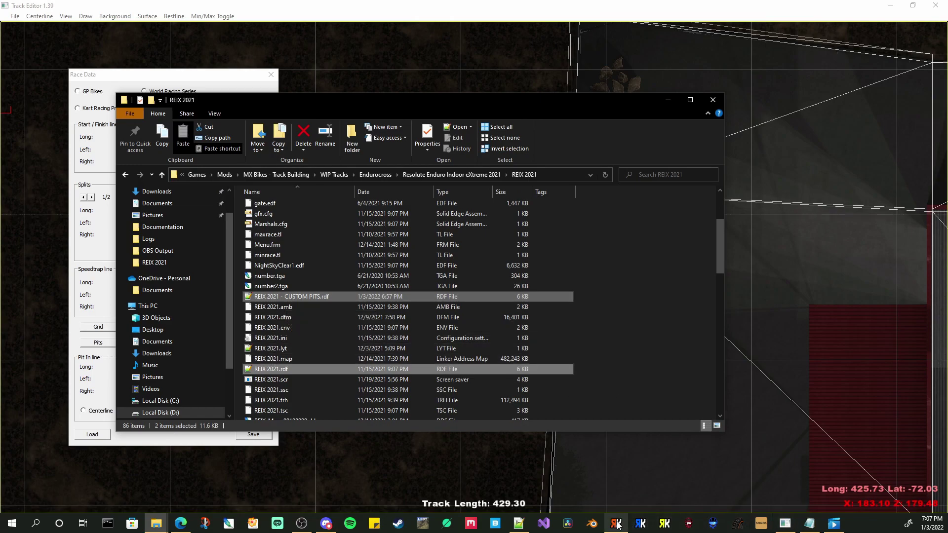
click(518, 524)
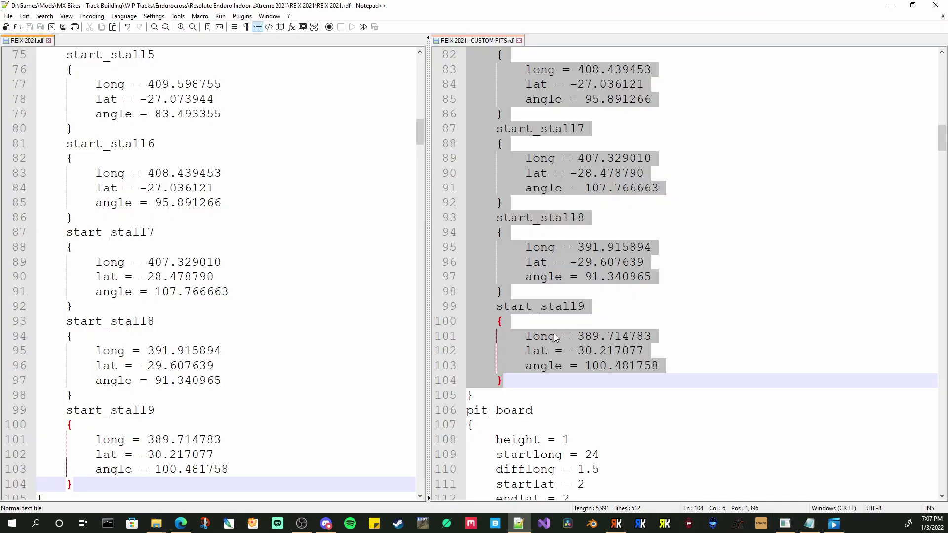
scroll(596, 376, up, 6)
scroll(596, 377, up, 10)
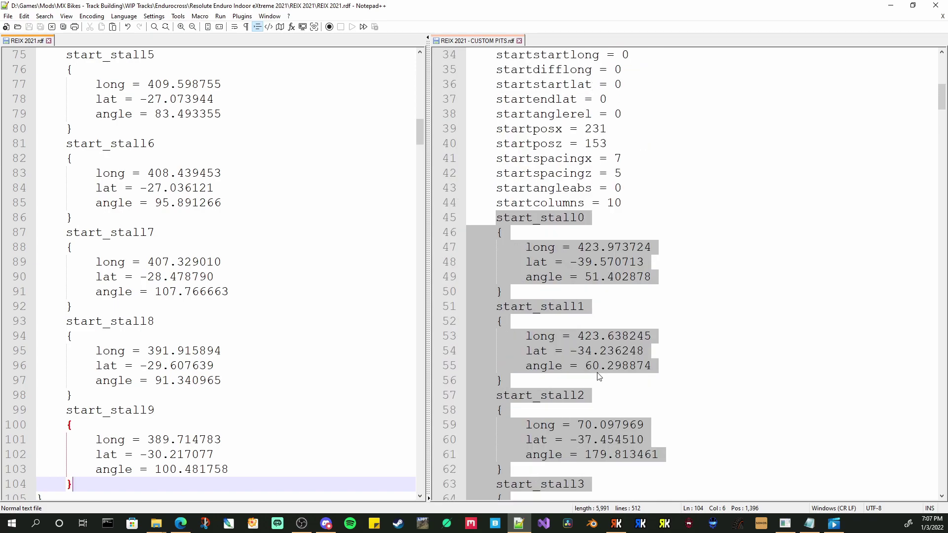